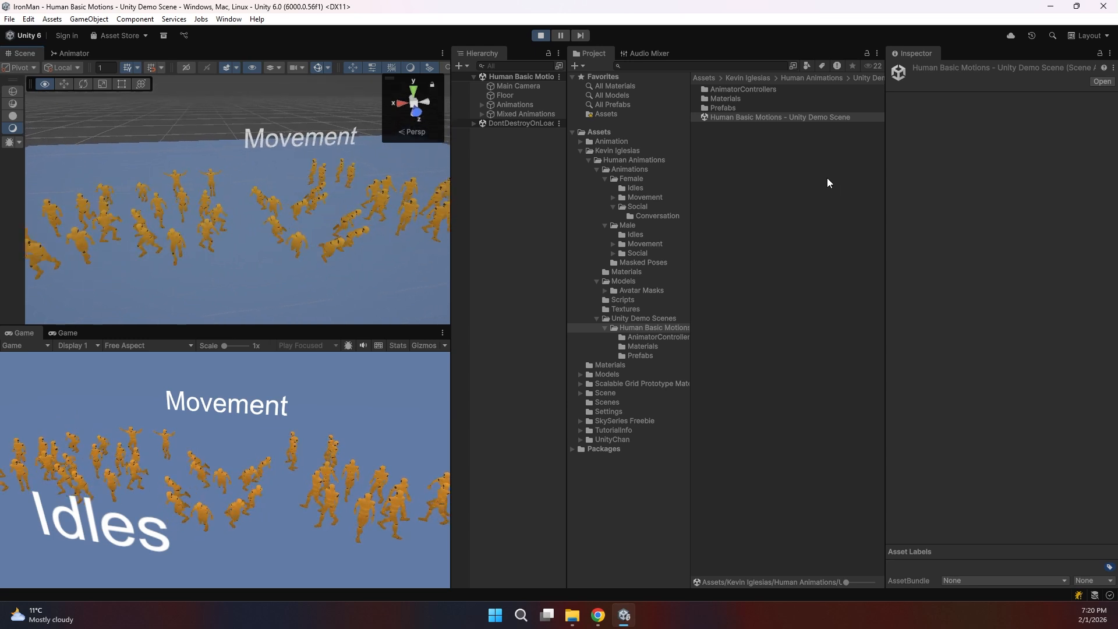
# Step: Fly the Scene camera across the animating demo characters and back toward the Movement group
pyautogui.press('d')
pyautogui.press('a')
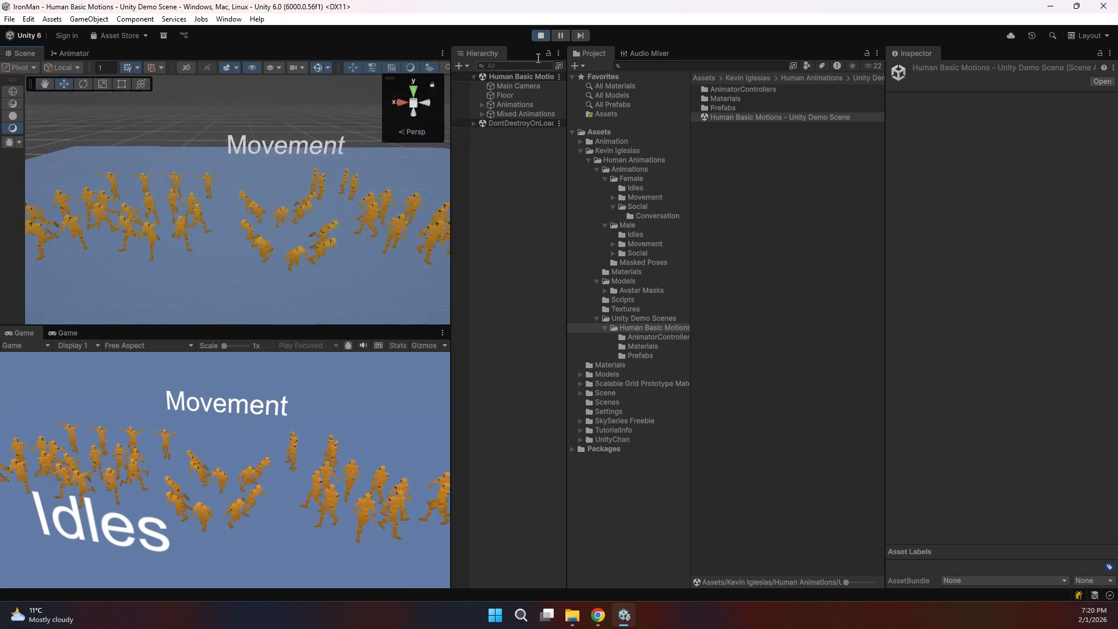
# Step: Stop the demo and open the female Movement Run animations folder
pyautogui.click(541, 35)
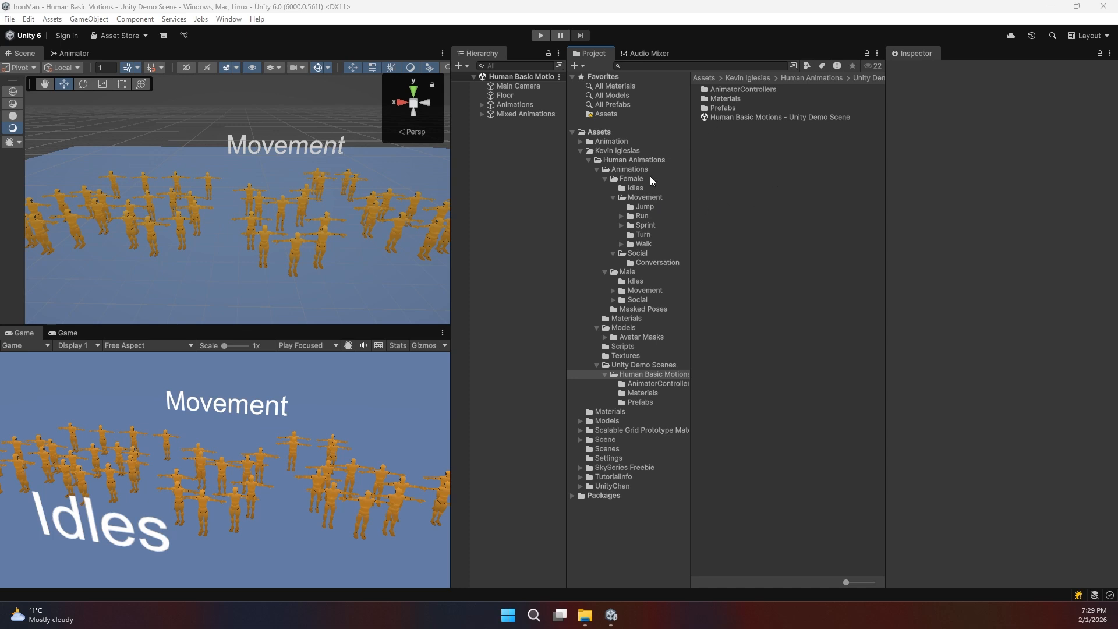
pyautogui.click(621, 171)
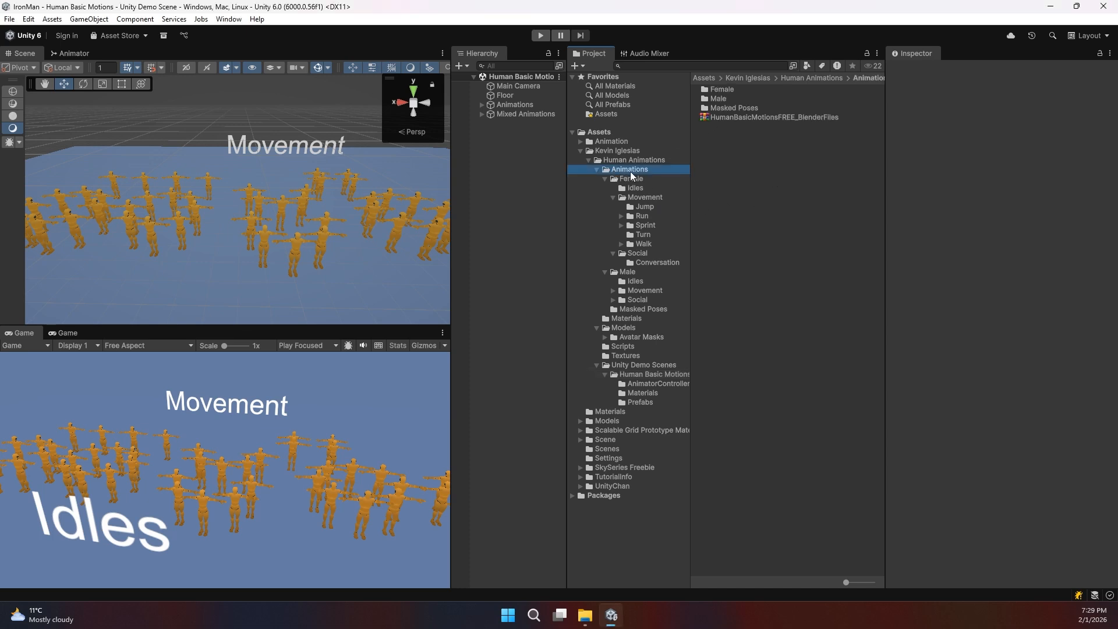
pyautogui.click(634, 197)
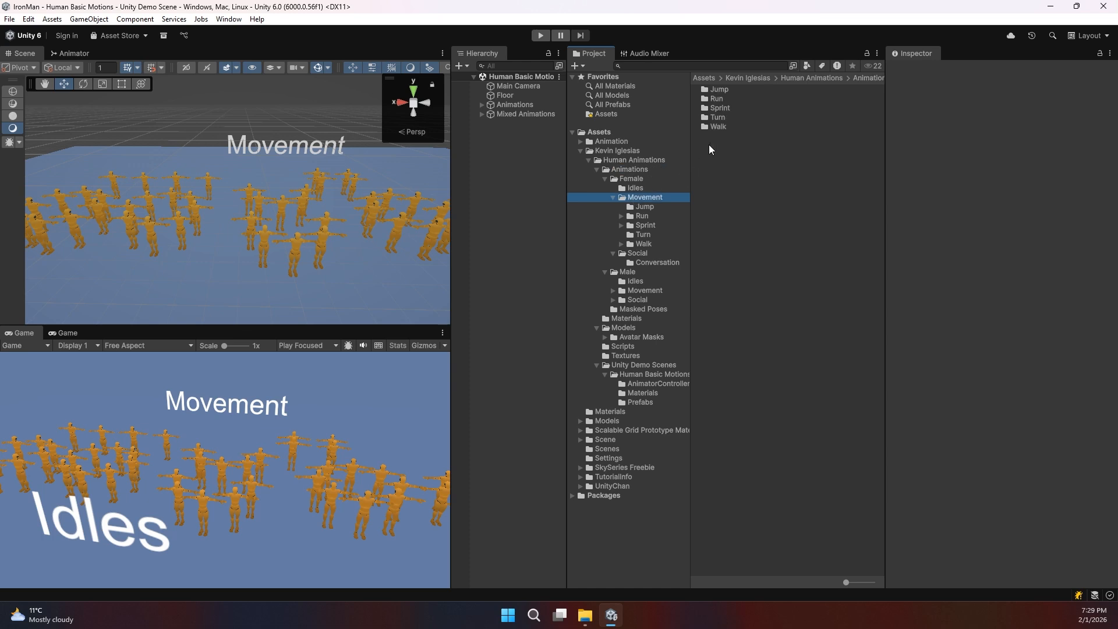
pyautogui.doubleClick(721, 99)
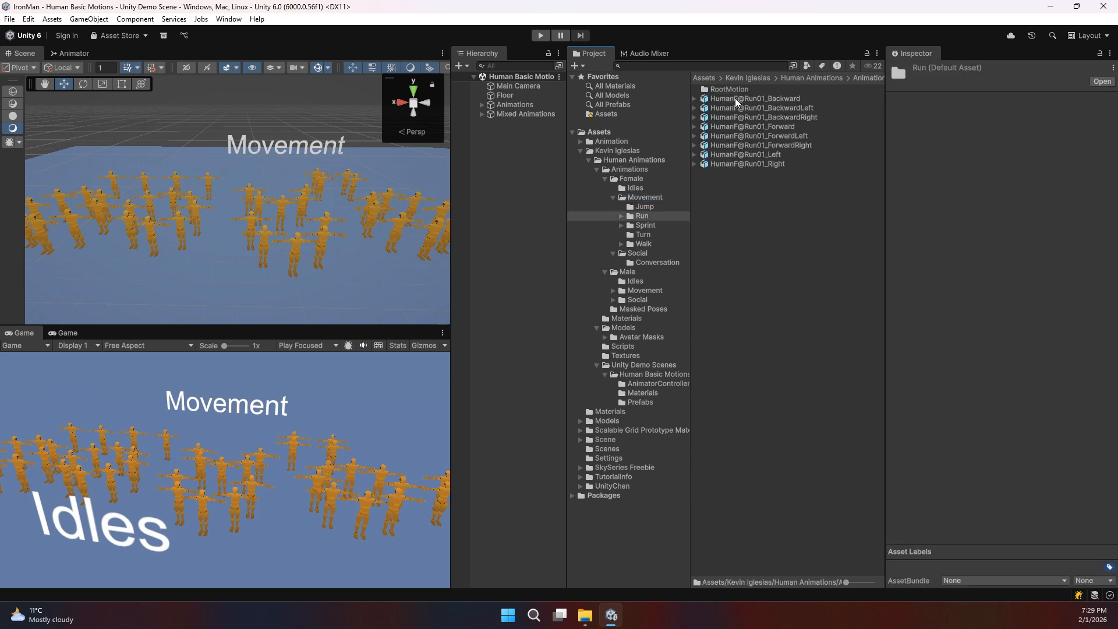
# Step: Play and orbit the HumanF@Run01_ForwardLeft clip's animation preview
pyautogui.click(736, 98)
pyautogui.click(745, 136)
pyautogui.click(894, 393)
pyautogui.moveTo(974, 459)
pyautogui.mouseDown()
pyautogui.moveTo(1056, 469)
pyautogui.moveTo(999, 473)
pyautogui.moveTo(965, 458)
pyautogui.mouseUp()
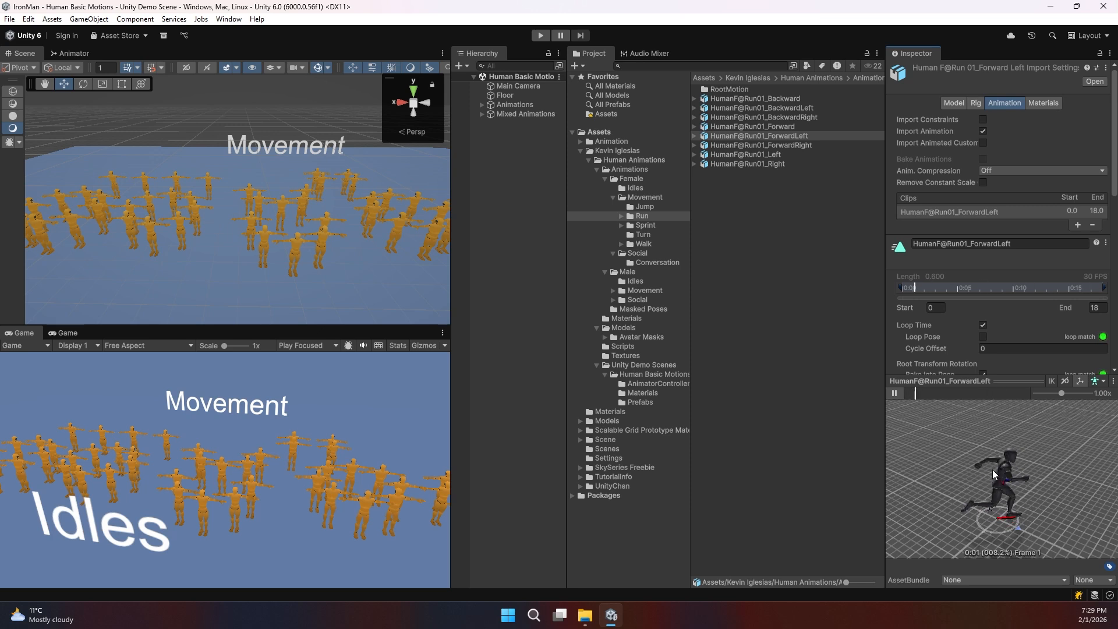
# Step: Click through the Run01 Forward, ForwardLeft, Right and BackwardLeft clips, ending on Forward
pyautogui.click(755, 126)
pyautogui.click(755, 137)
pyautogui.click(749, 164)
pyautogui.click(741, 137)
pyautogui.click(738, 109)
pyautogui.click(739, 125)
# Step: Check HumanF@Run01_Forward's Rig and Animation settings and orbit its run preview
pyautogui.click(977, 104)
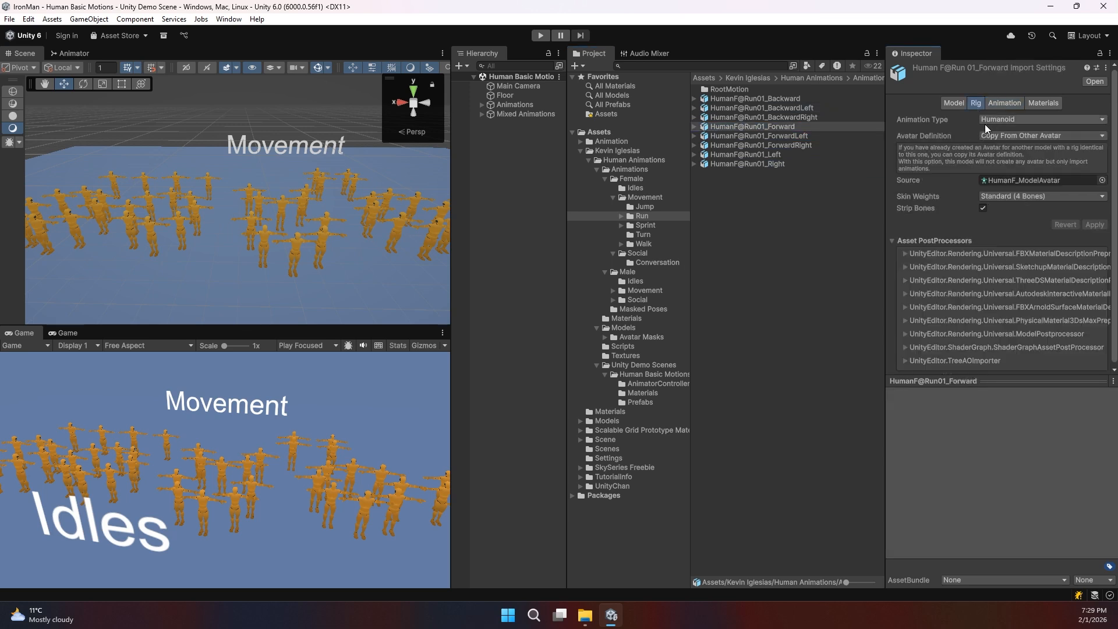
pyautogui.click(994, 106)
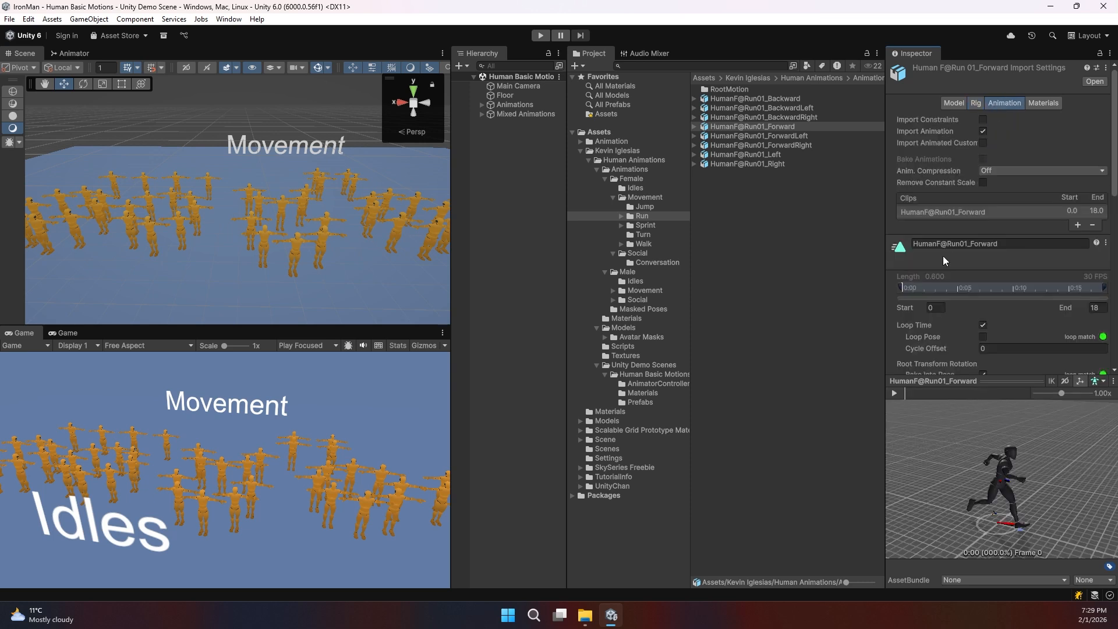
pyautogui.click(975, 104)
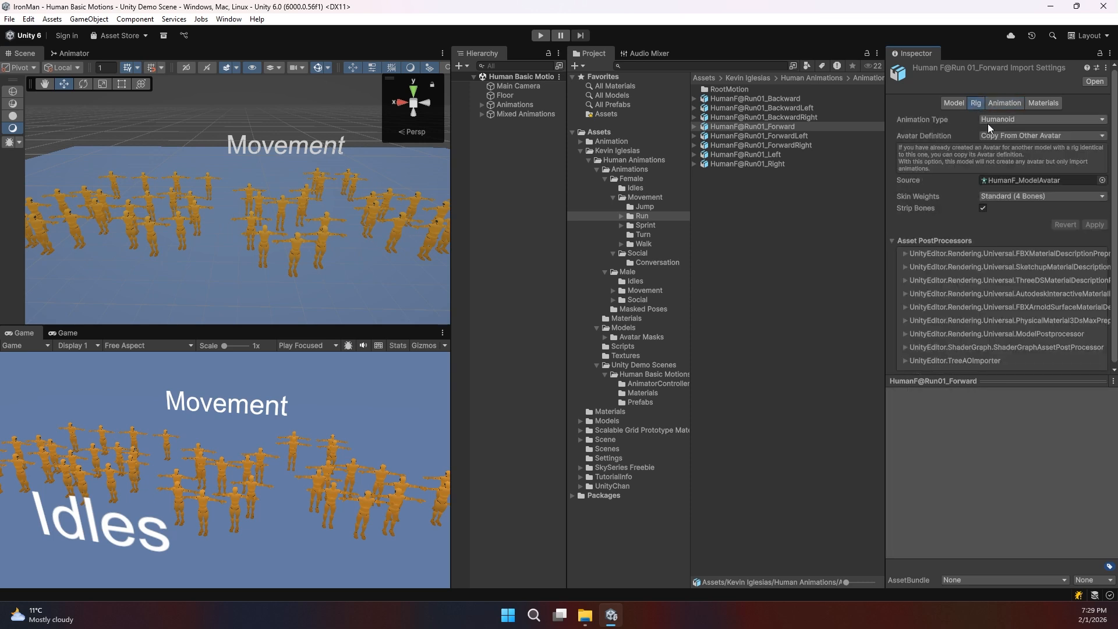
pyautogui.click(1002, 104)
pyautogui.moveTo(985, 484); pyautogui.dragTo(961, 493)
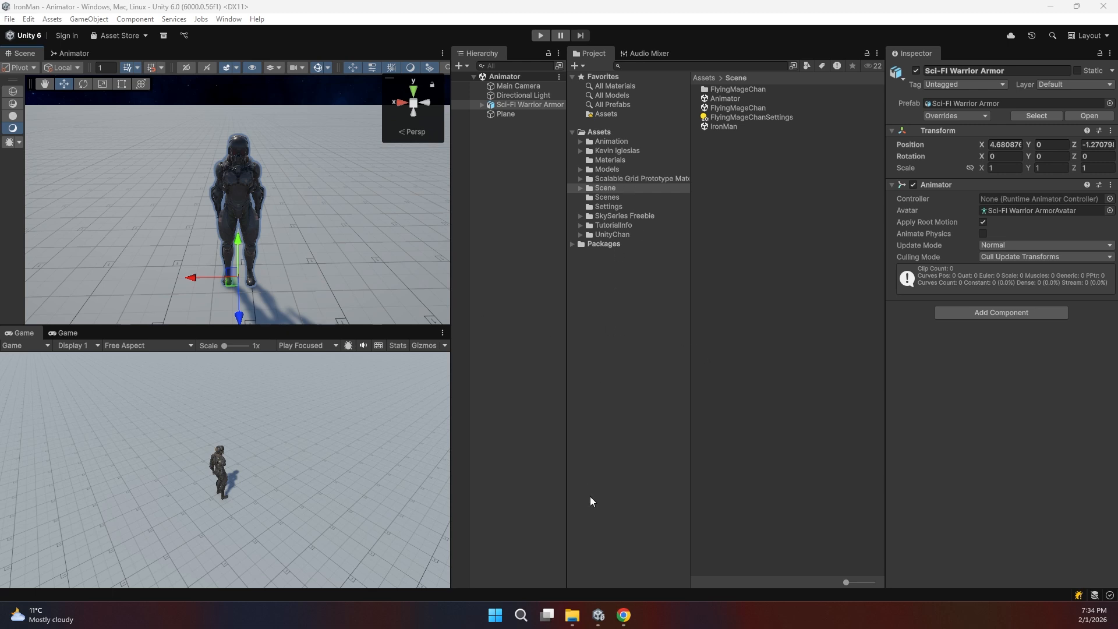
# Step: Bring up the Mixamo Characters page in Chrome
pyautogui.click(621, 608)
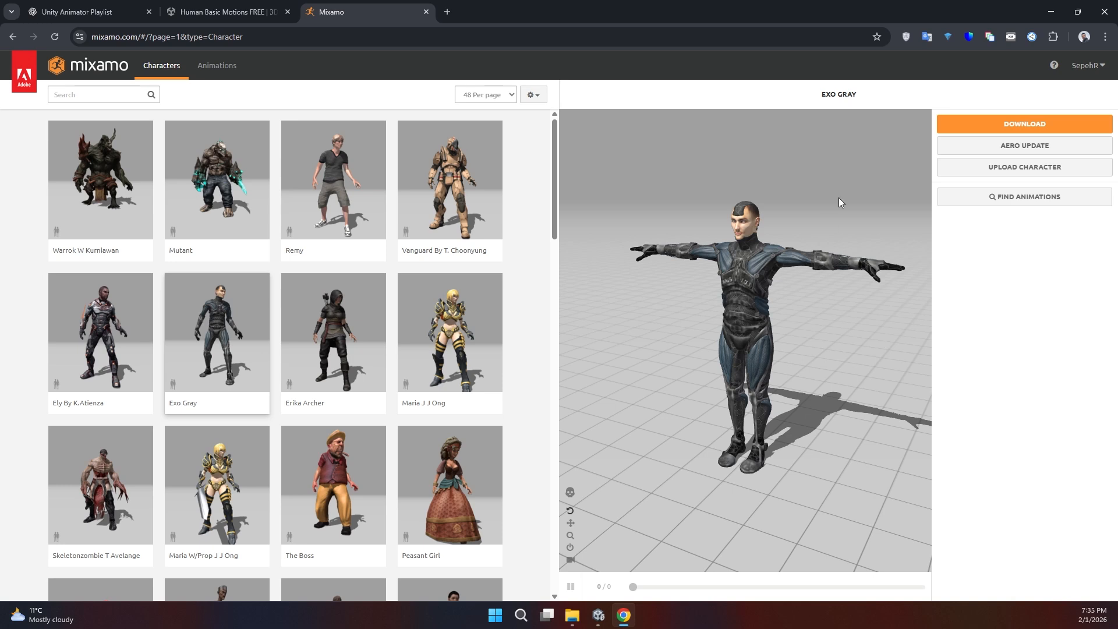
# Step: Minimize Chrome to get back to the Unity editor
pyautogui.click(1050, 16)
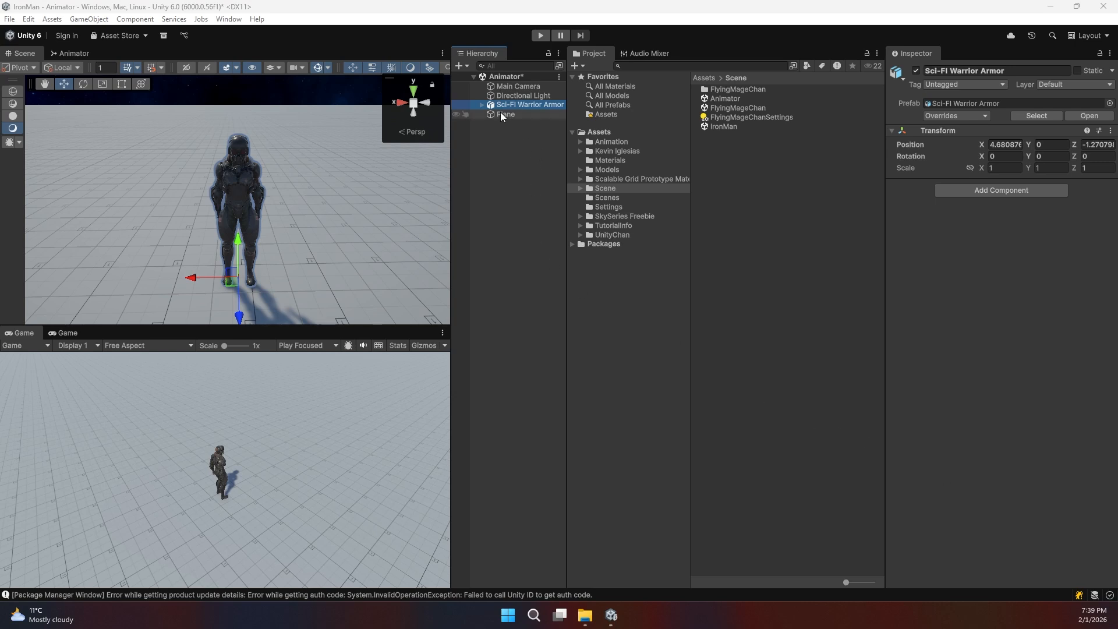
# Step: Expand the warrior in the Hierarchy and select its Sci-FI Warrior Armor model asset
pyautogui.click(481, 105)
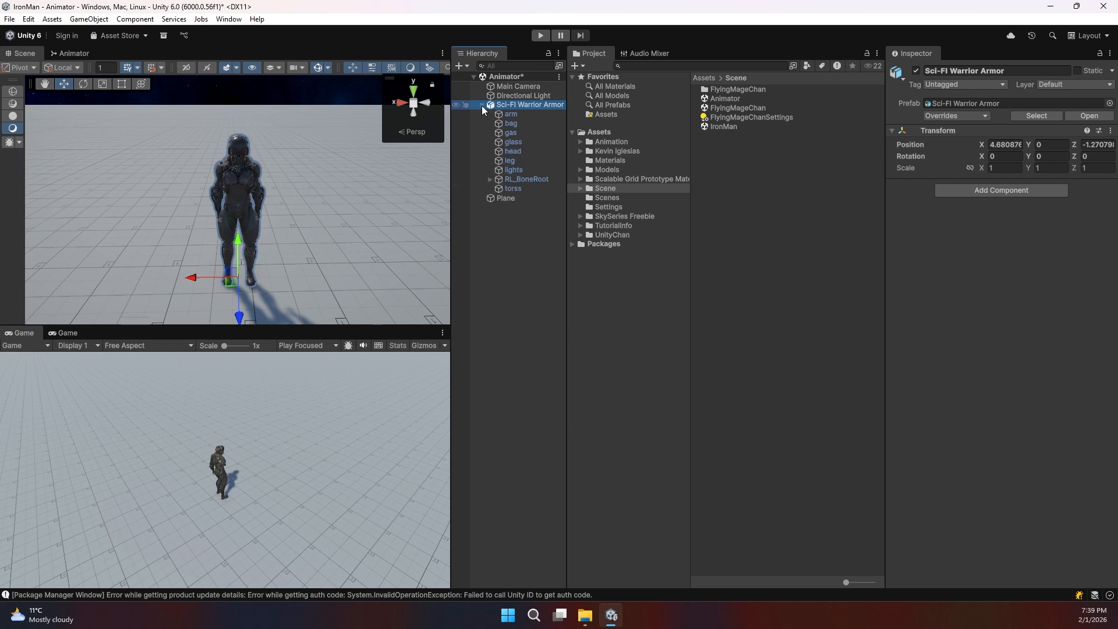
pyautogui.click(481, 105)
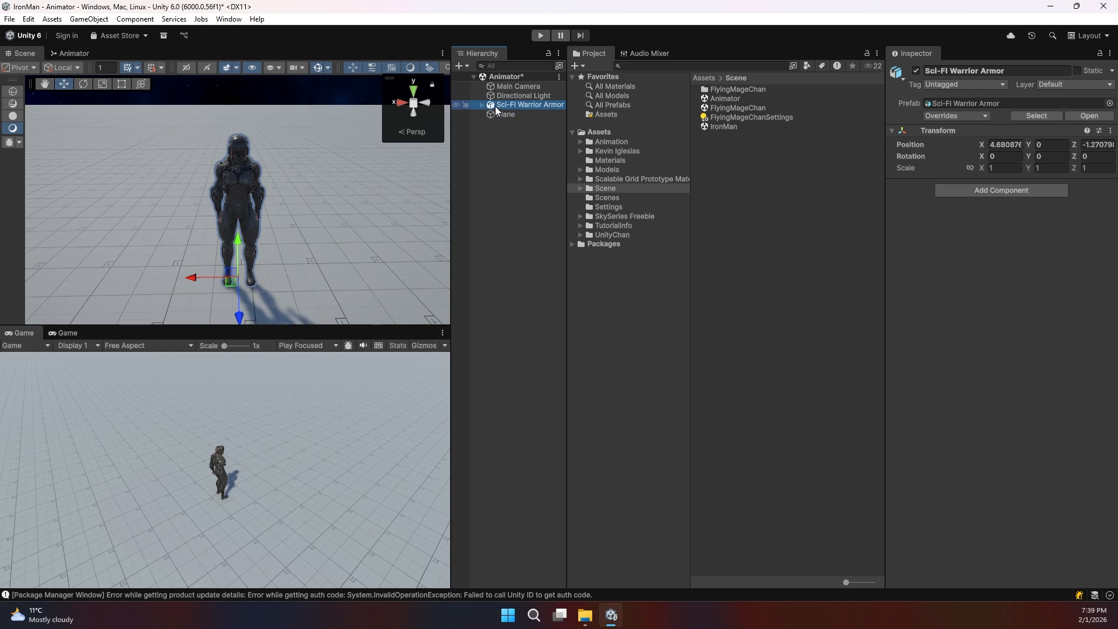
pyautogui.click(482, 105)
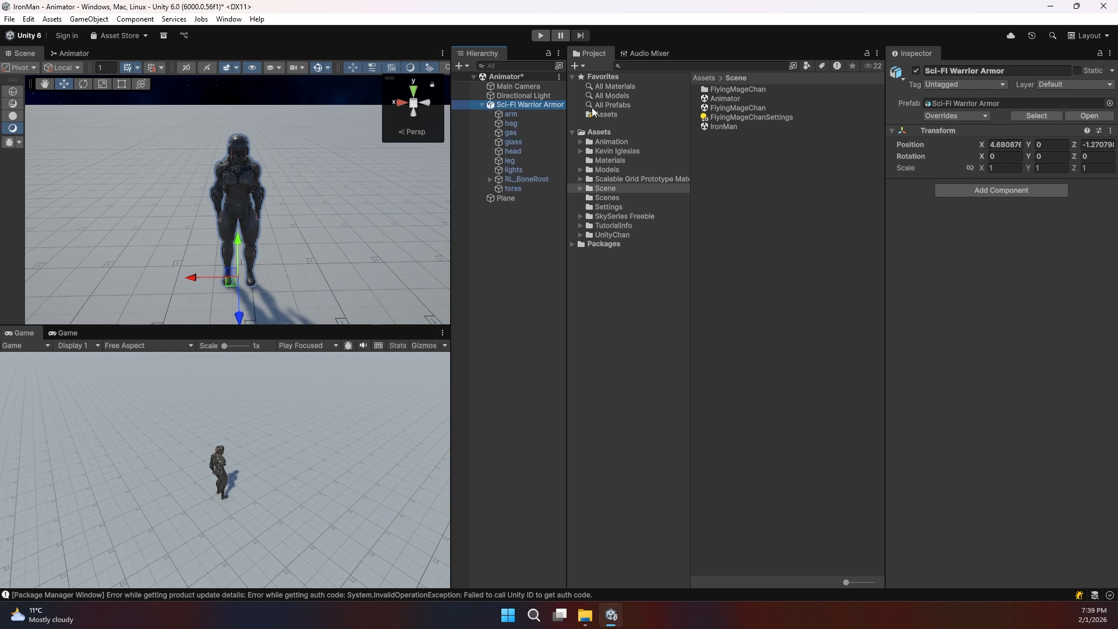
pyautogui.click(1034, 116)
pyautogui.click(739, 109)
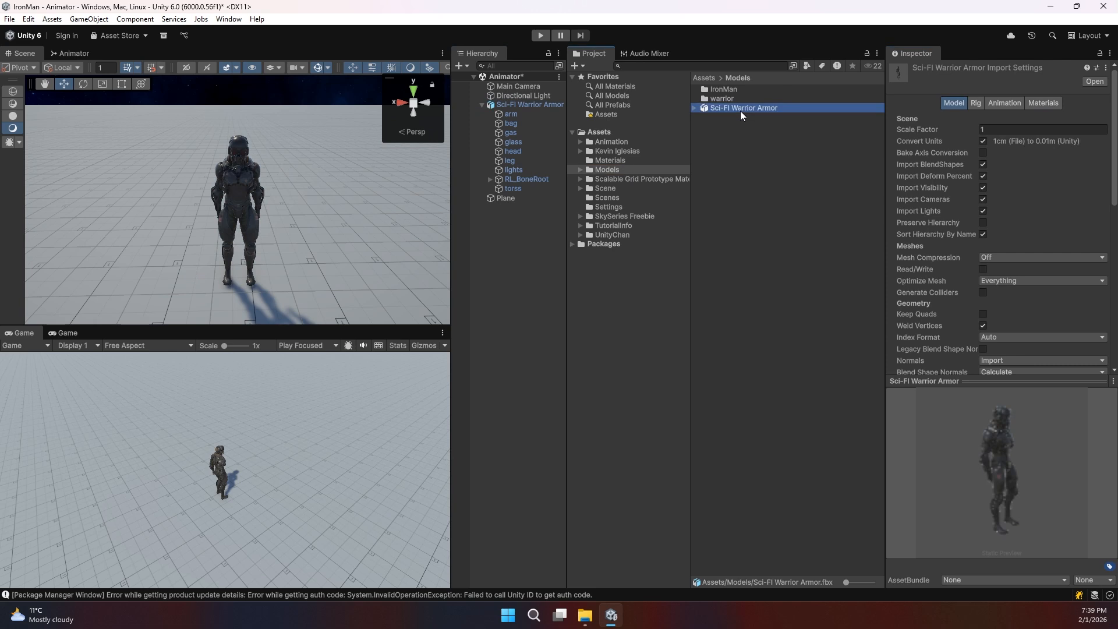
# Step: Set the model's Rig Animation Type to Humanoid and apply it
pyautogui.click(979, 104)
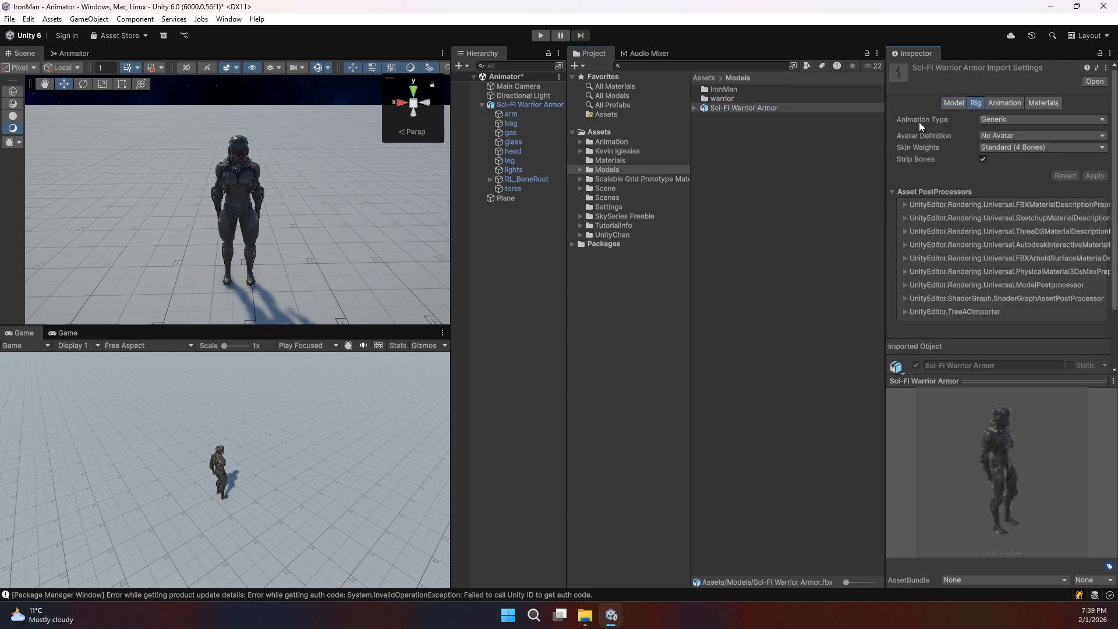
pyautogui.click(1000, 121)
pyautogui.click(1010, 170)
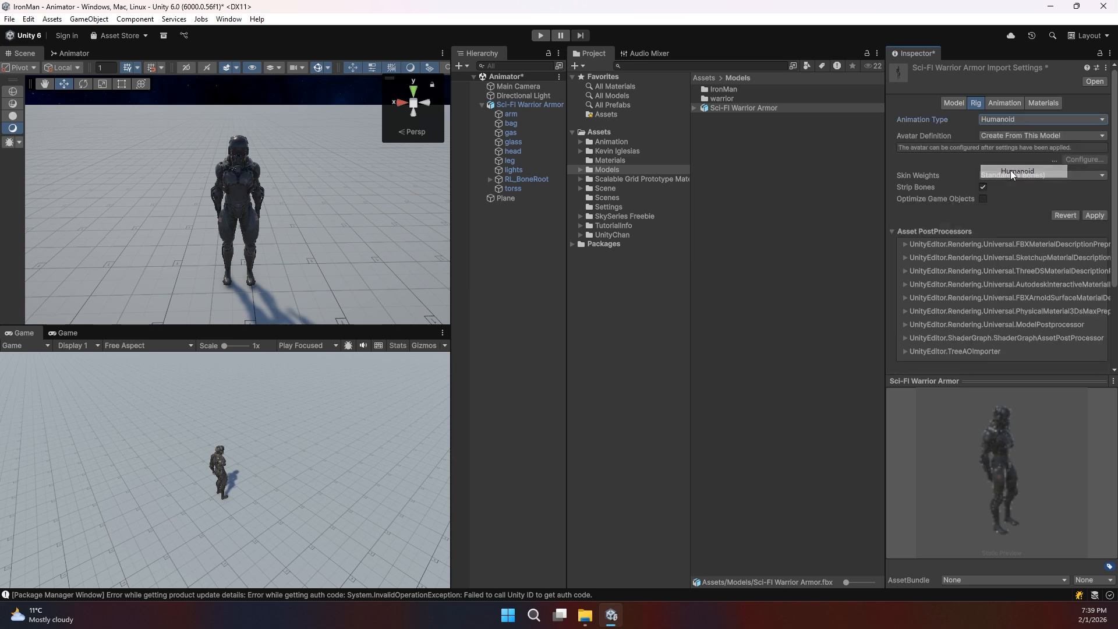
pyautogui.click(1094, 216)
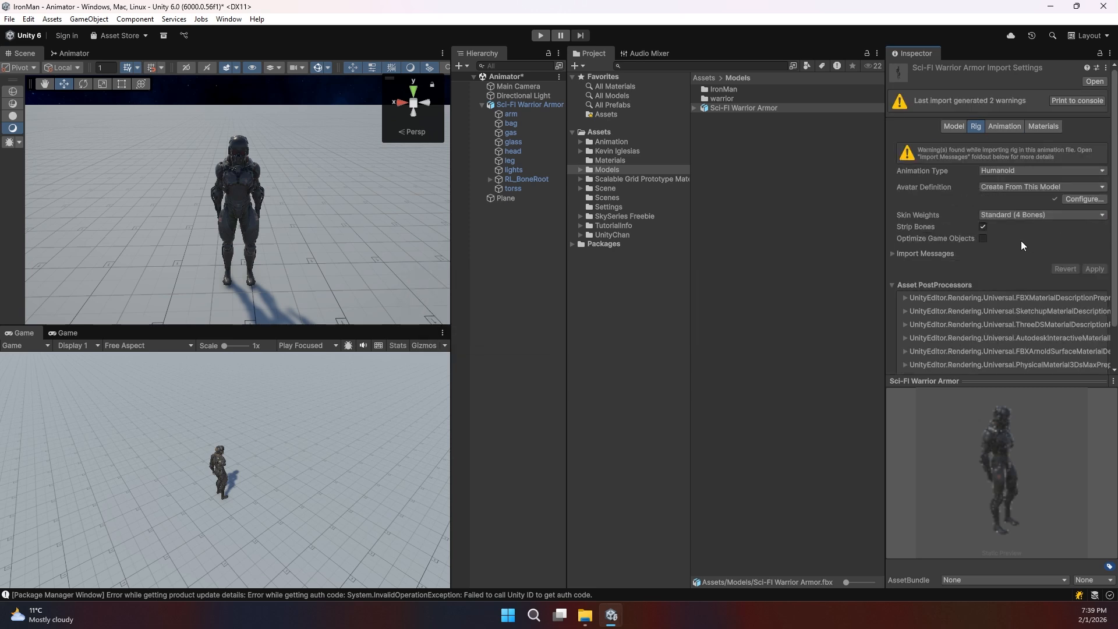
# Step: Open Kevin Iglesias/Human Animations/Animations/Male/Idles
pyautogui.click(617, 150)
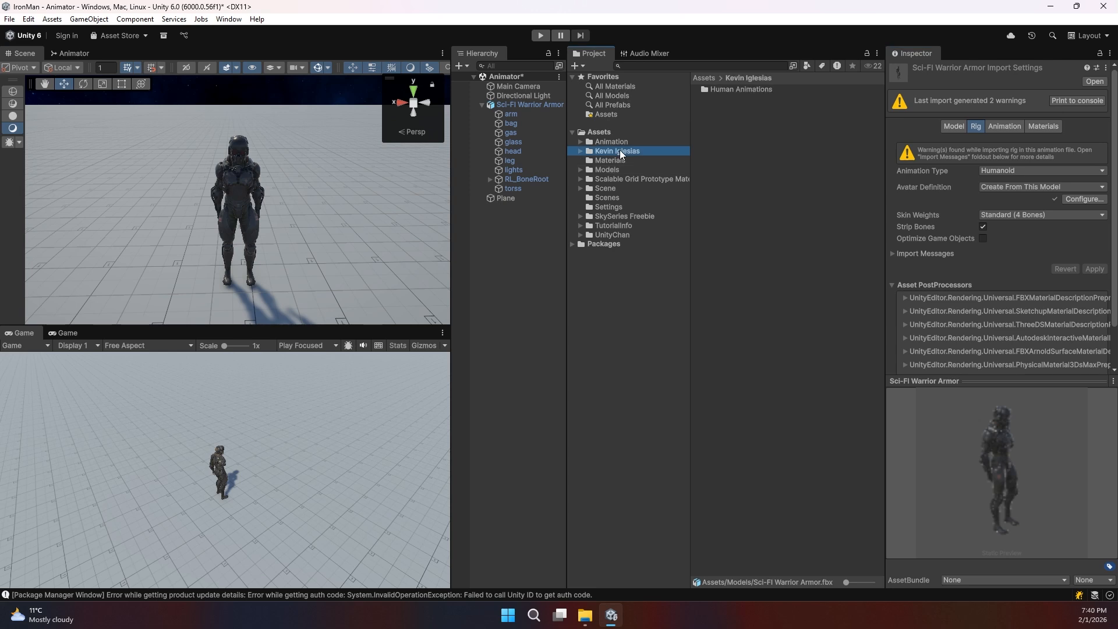
pyautogui.doubleClick(728, 90)
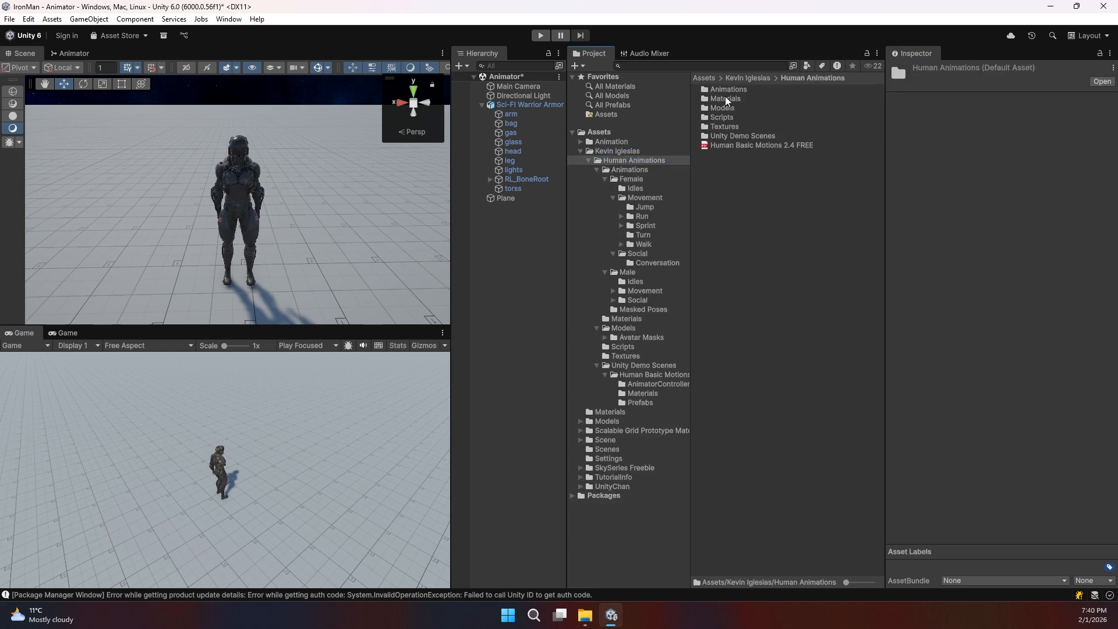
pyautogui.doubleClick(722, 89)
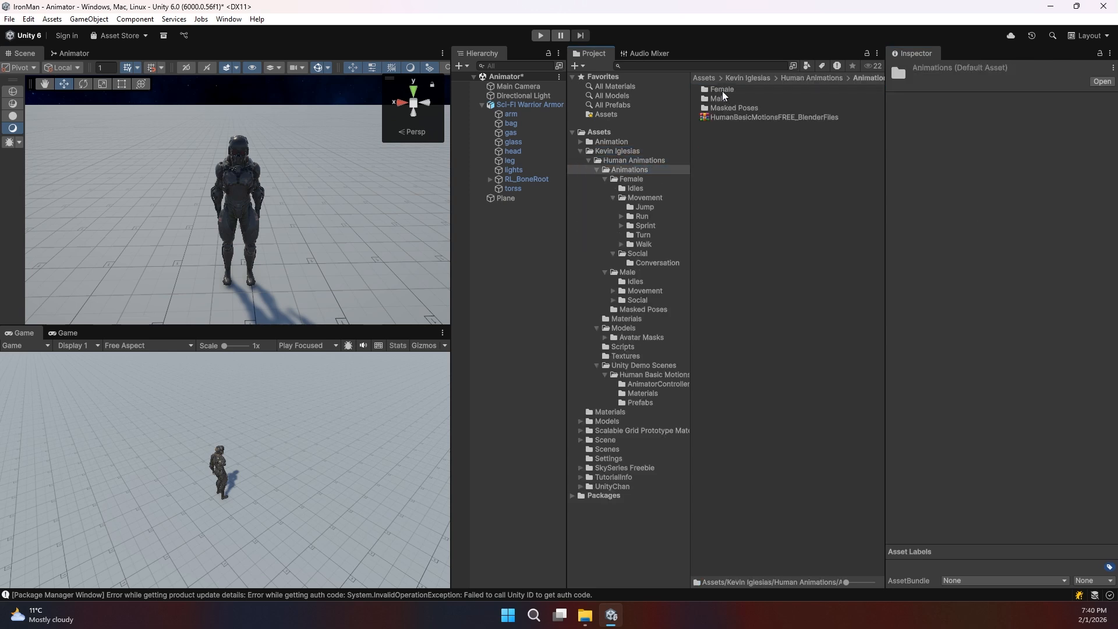
pyautogui.doubleClick(719, 97)
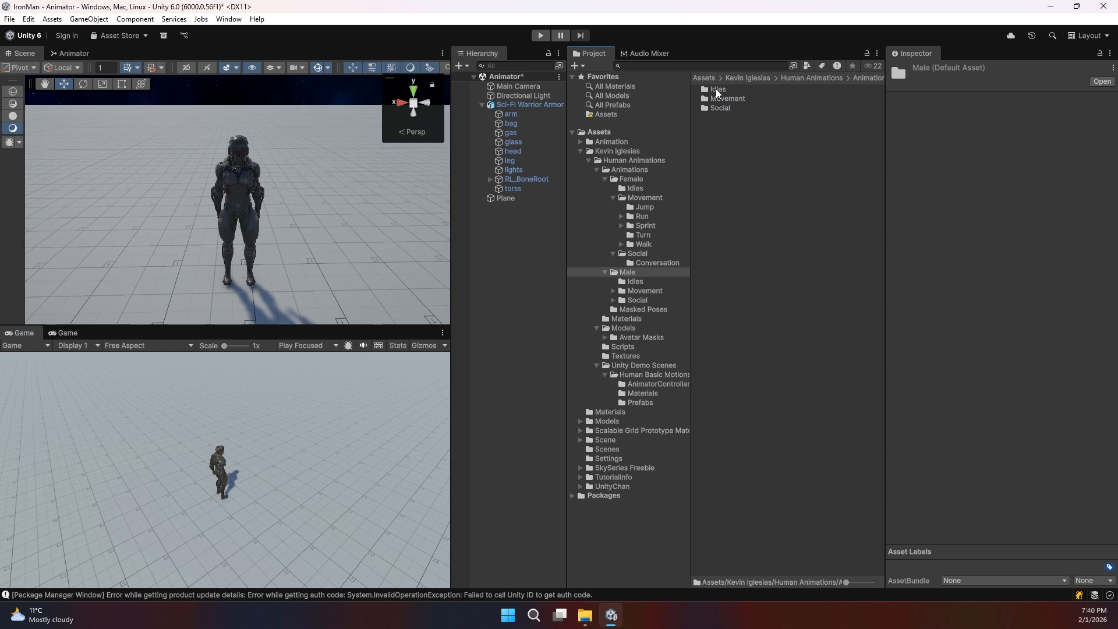
pyautogui.doubleClick(716, 89)
# Step: Inspect the HumanM@Idle01, Idle01-Idle02, Idle02 and Idle02-Idle01 clips, then select the warrior
pyautogui.click(717, 89)
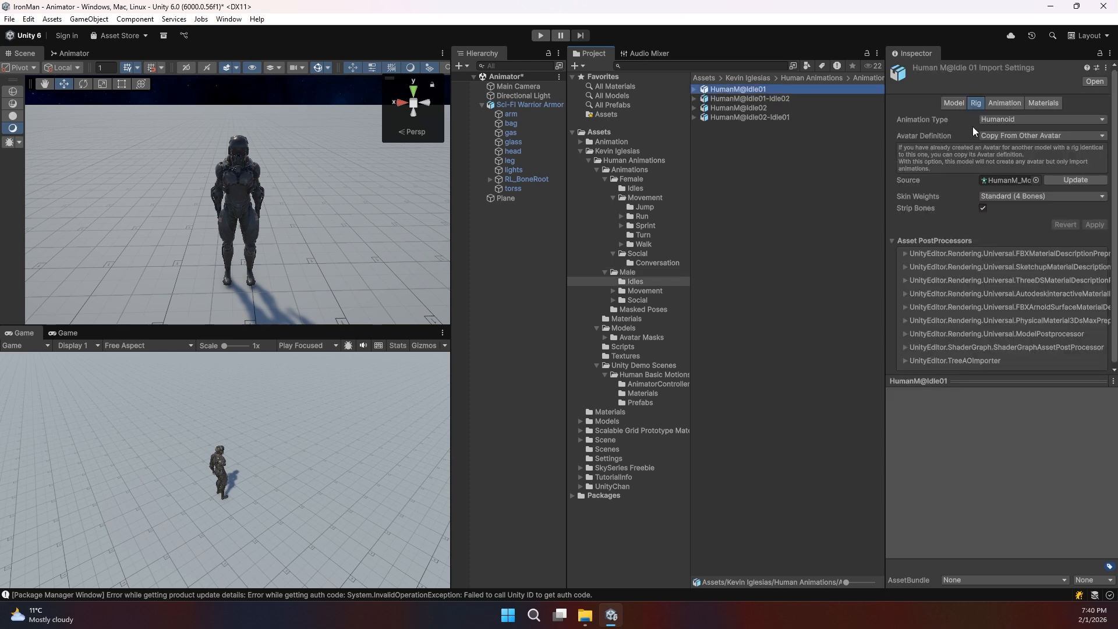
pyautogui.click(744, 100)
pyautogui.click(743, 107)
pyautogui.click(743, 116)
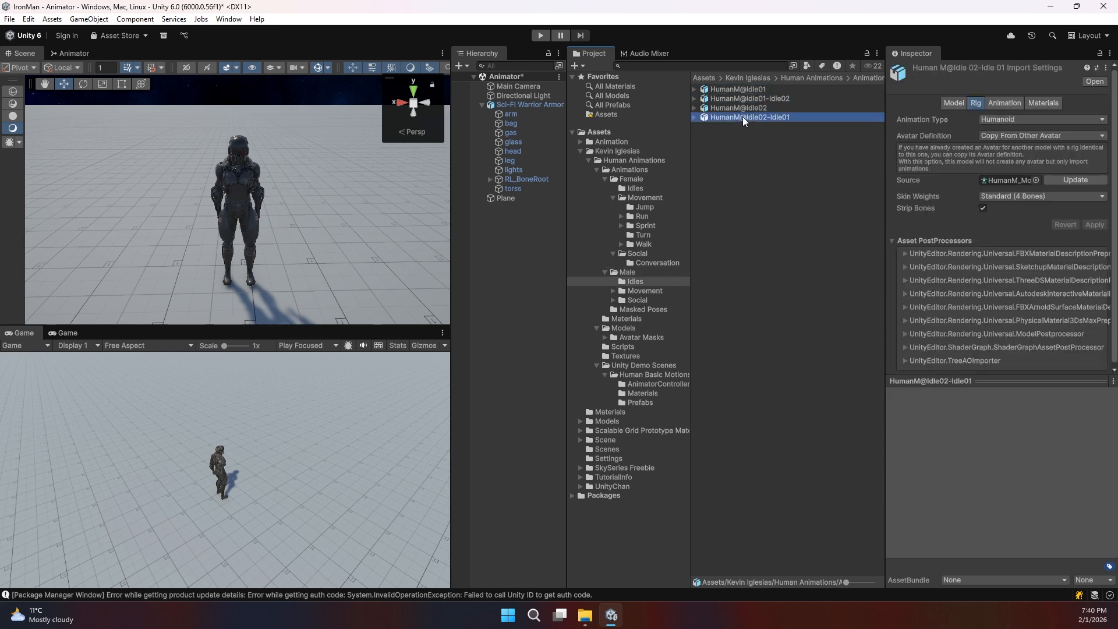
pyautogui.click(511, 105)
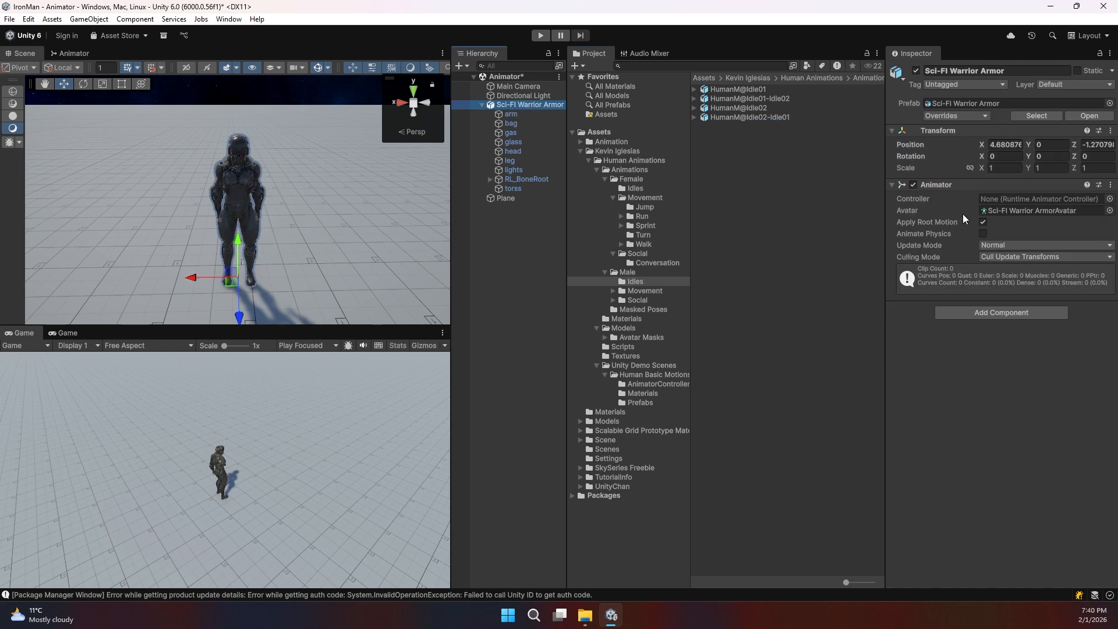
# Step: Create a new Animator Controller in the Models folder
pyautogui.click(991, 210)
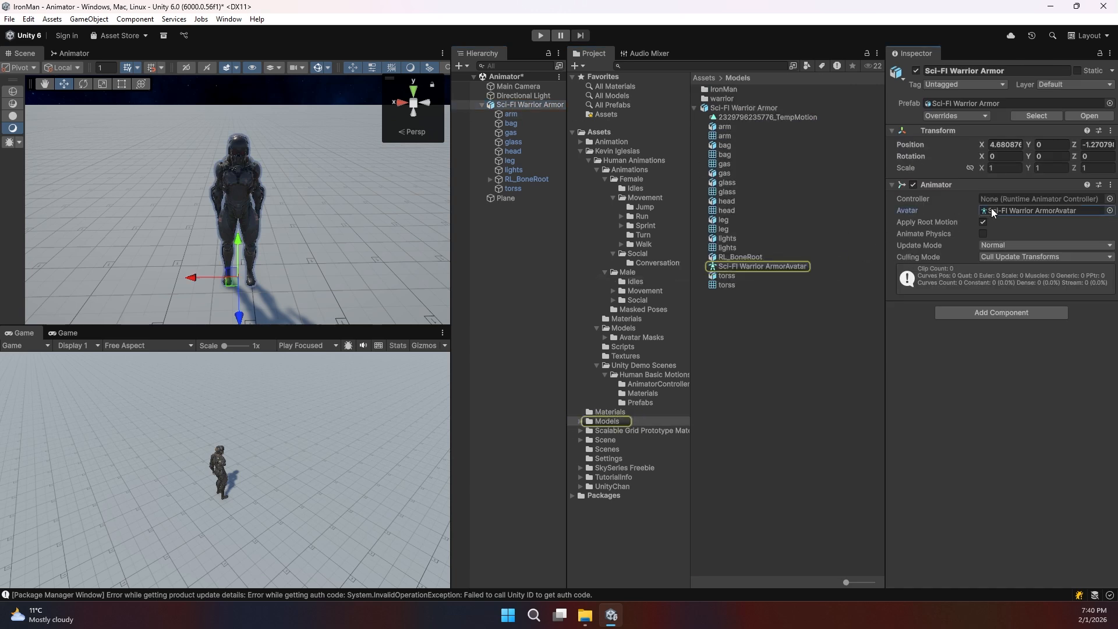
pyautogui.rightClick(756, 320)
pyautogui.moveTo(795, 278)
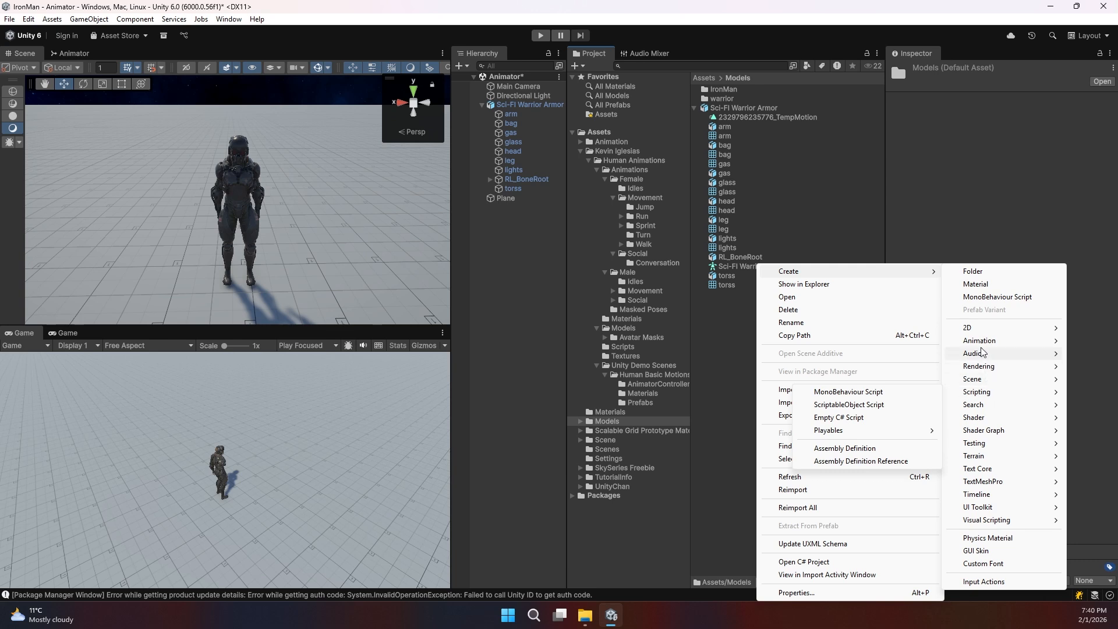
pyautogui.moveTo(980, 344)
pyautogui.click(836, 341)
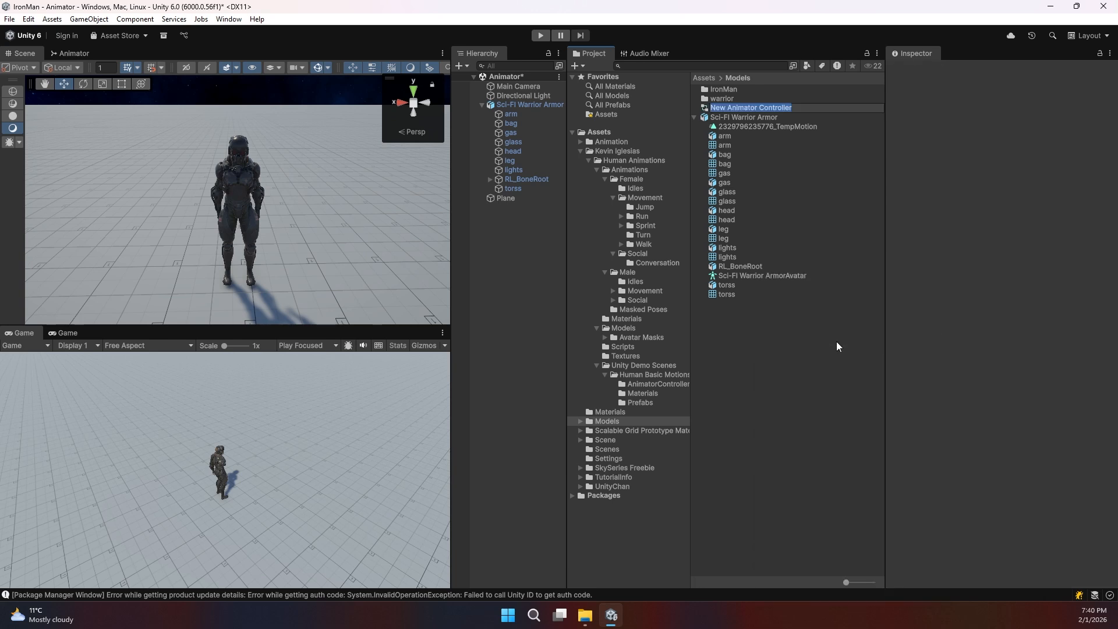
# Step: Name the new controller Warrior
pyautogui.write('Warropr')
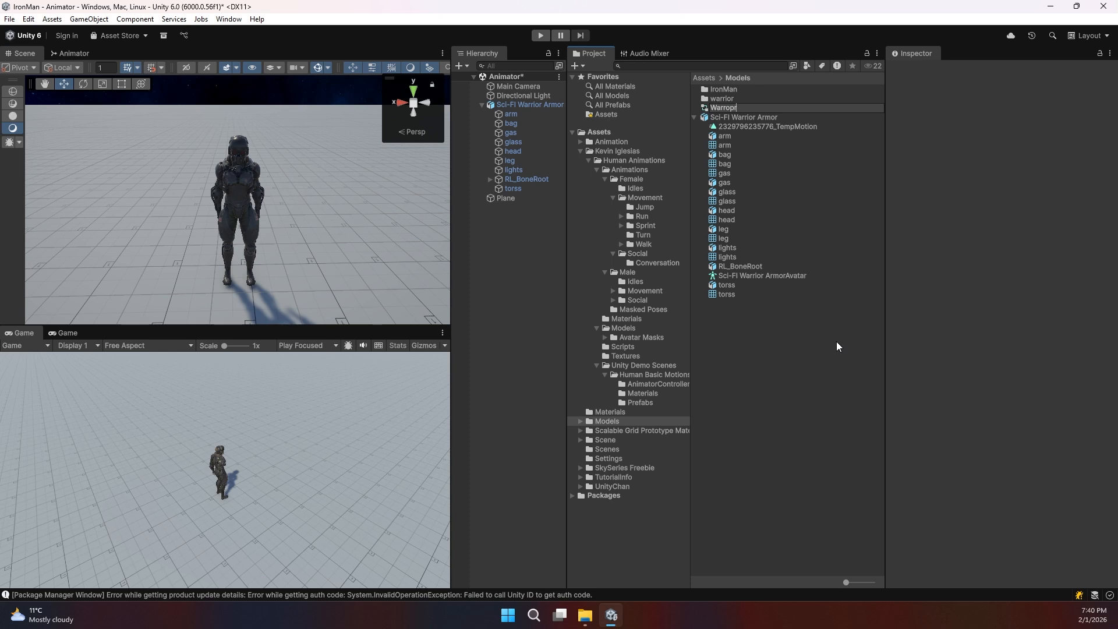
pyautogui.press('BackSpace')
pyautogui.press('BackSpace')
pyautogui.write('r')
pyautogui.press('BackSpace')
pyautogui.write('ior')
pyautogui.press('Return')
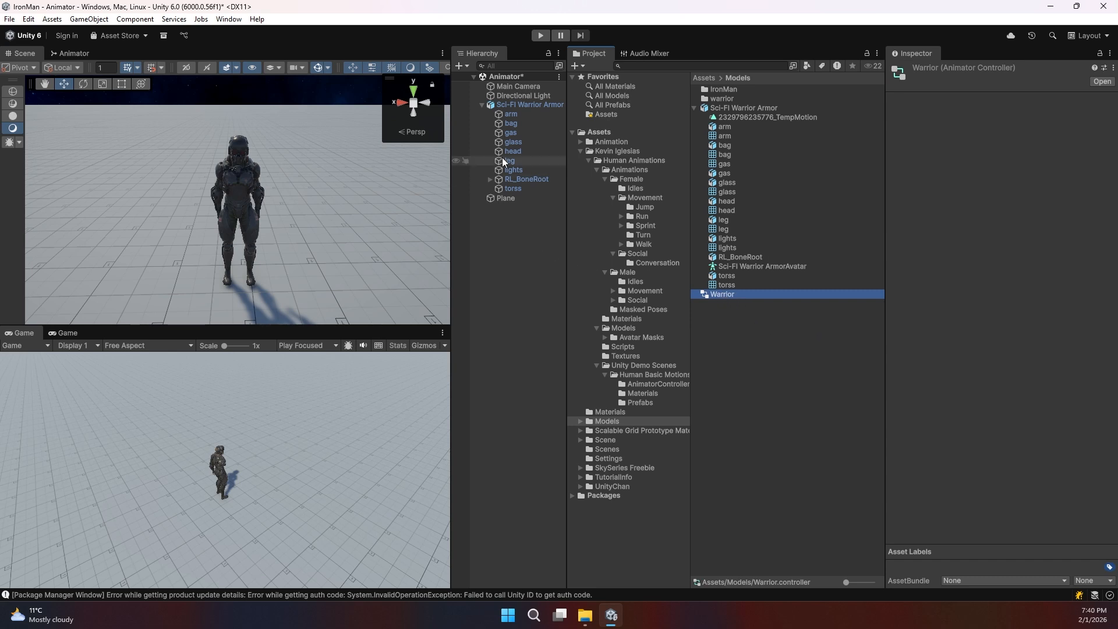
# Step: Drop Warrior.controller into Sci-Fi Warrior Armor's Animator Controller field and open its state graph
pyautogui.click(518, 105)
pyautogui.moveTo(721, 294); pyautogui.dragTo(1001, 198)
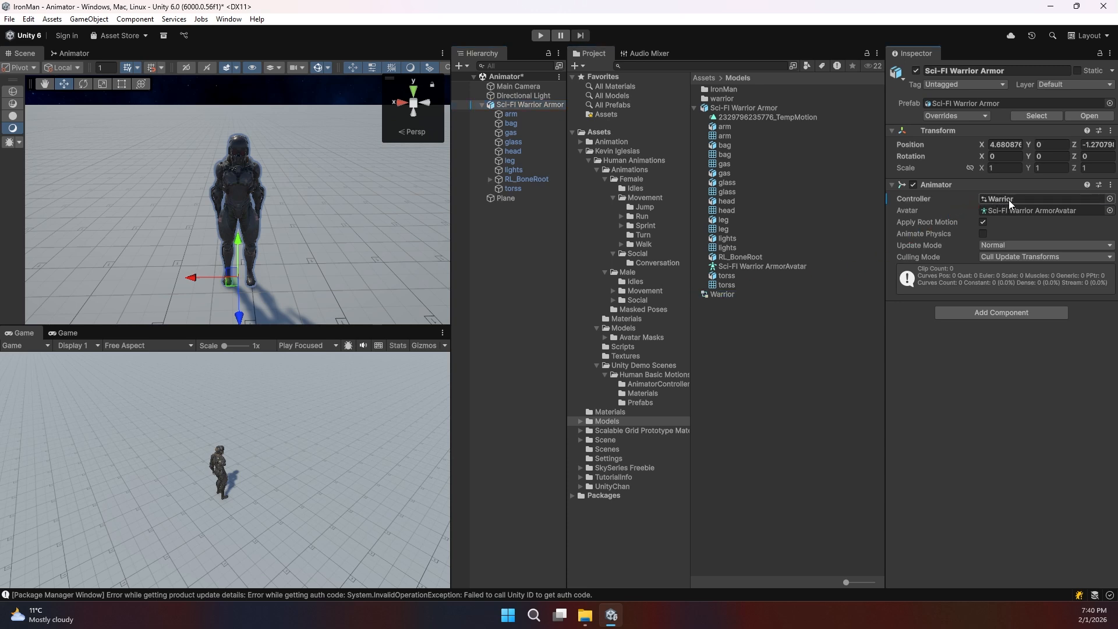
pyautogui.doubleClick(1009, 201)
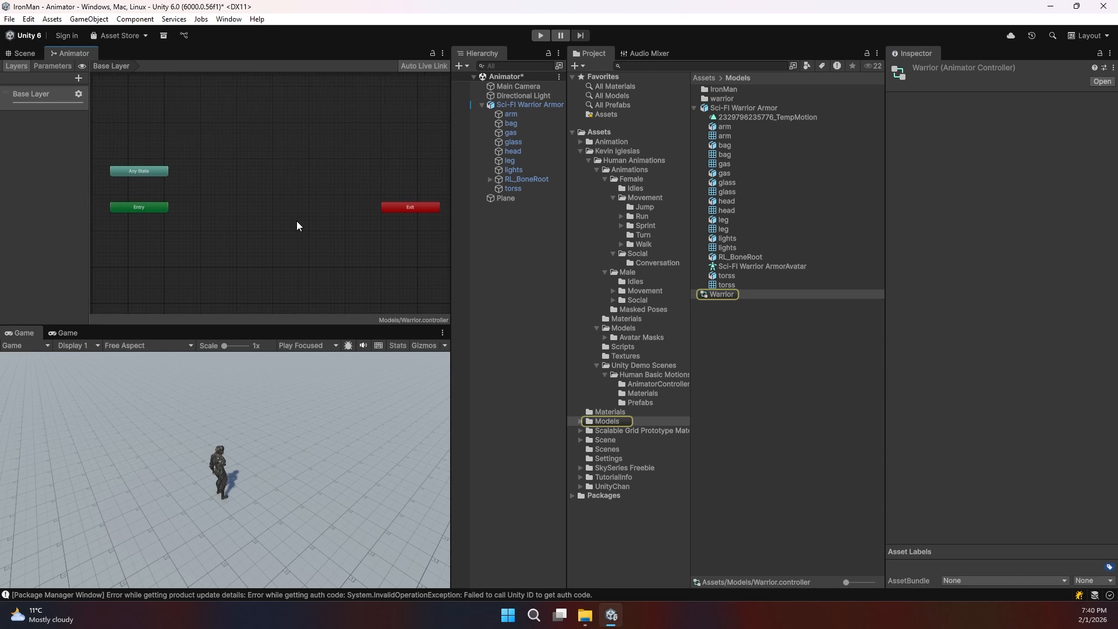
# Step: Drag the Exit node left beside Entry and show the Layers panel
pyautogui.moveTo(396, 210); pyautogui.dragTo(368, 209)
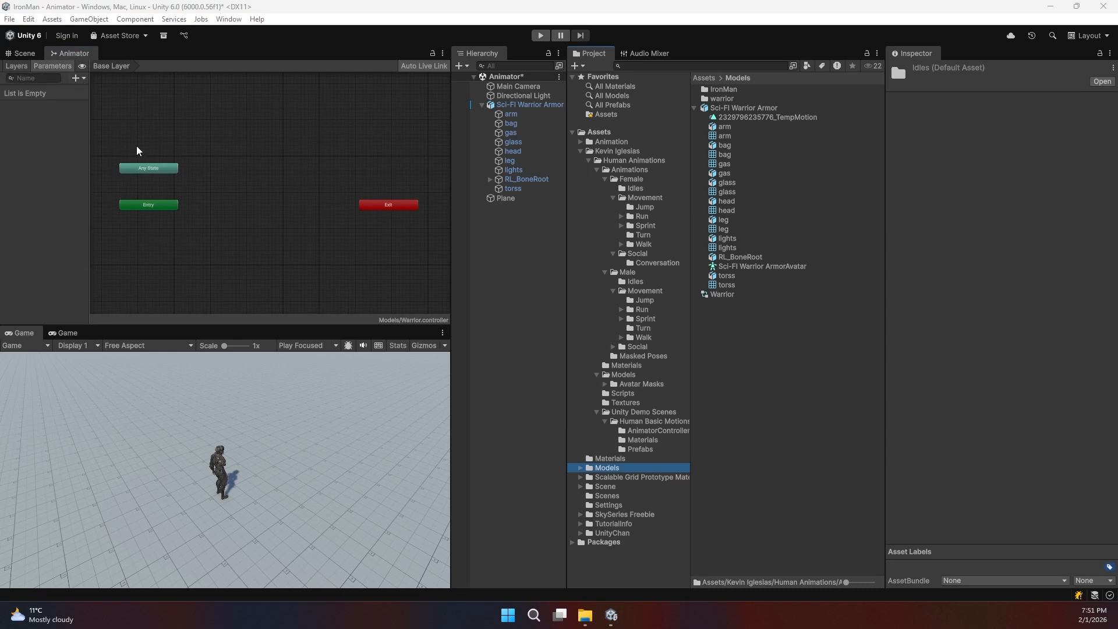
pyautogui.click(17, 69)
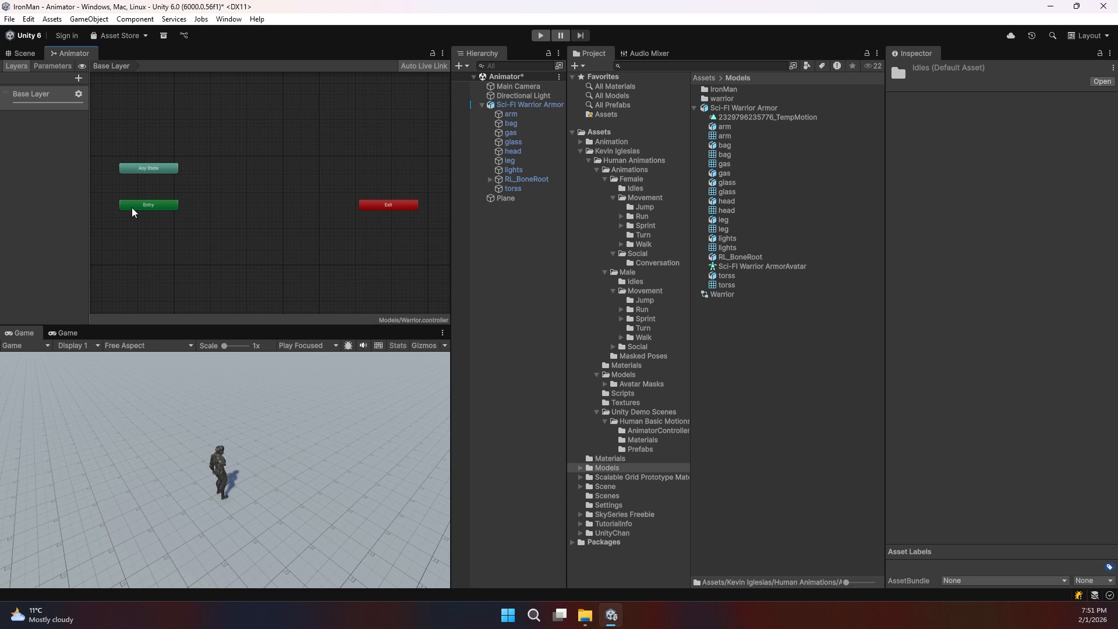
pyautogui.click(79, 78)
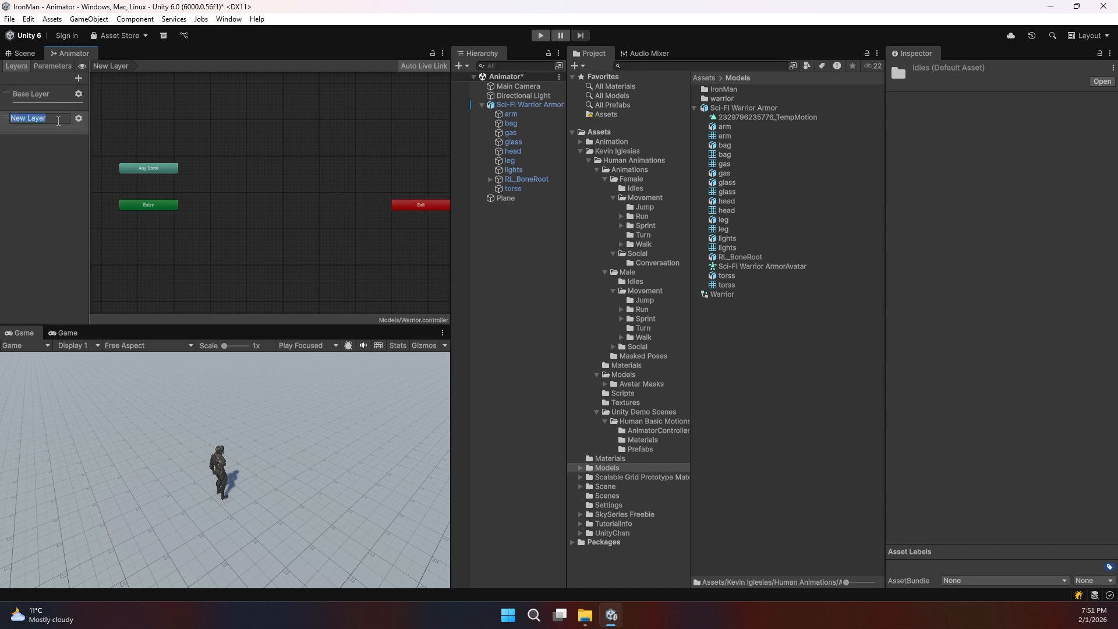
pyautogui.write('UpperLayer')
pyautogui.press('Return')
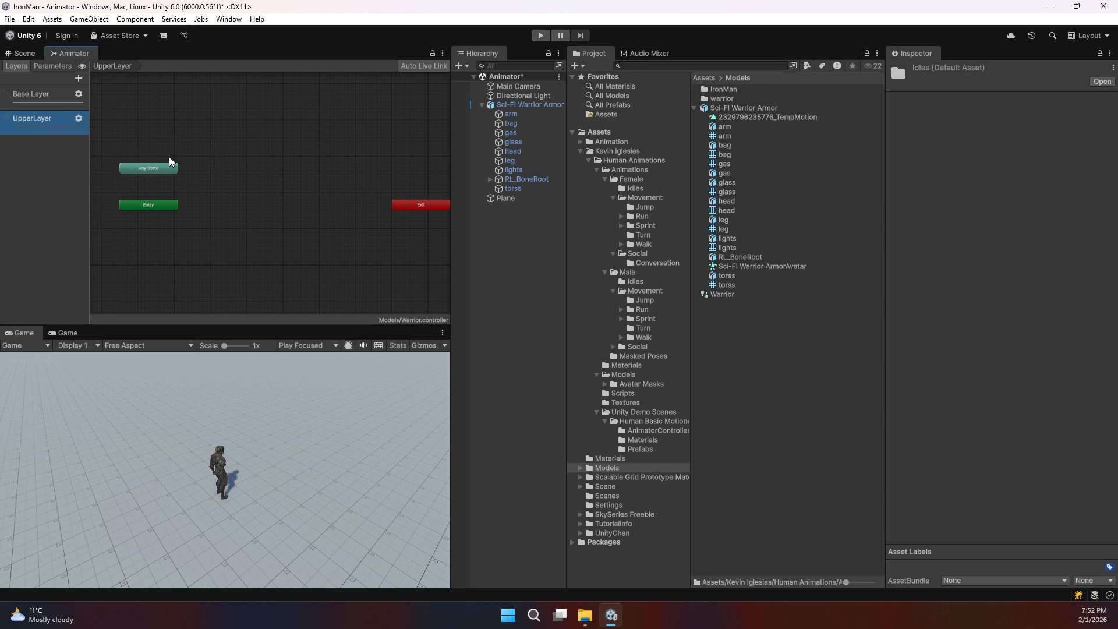
pyautogui.click(31, 123)
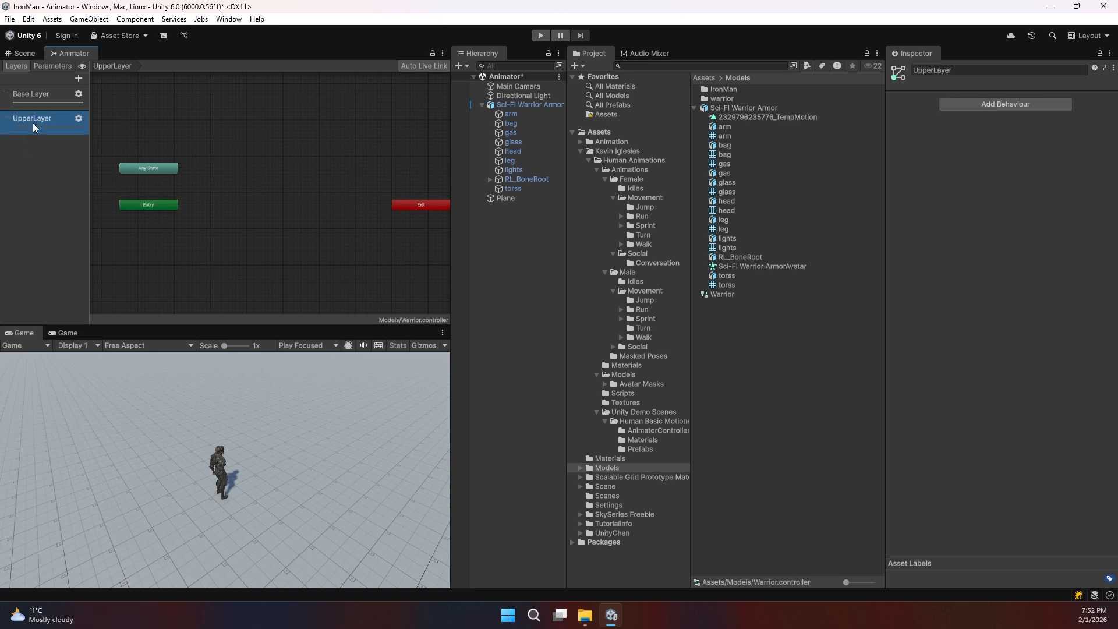
pyautogui.press('Delete')
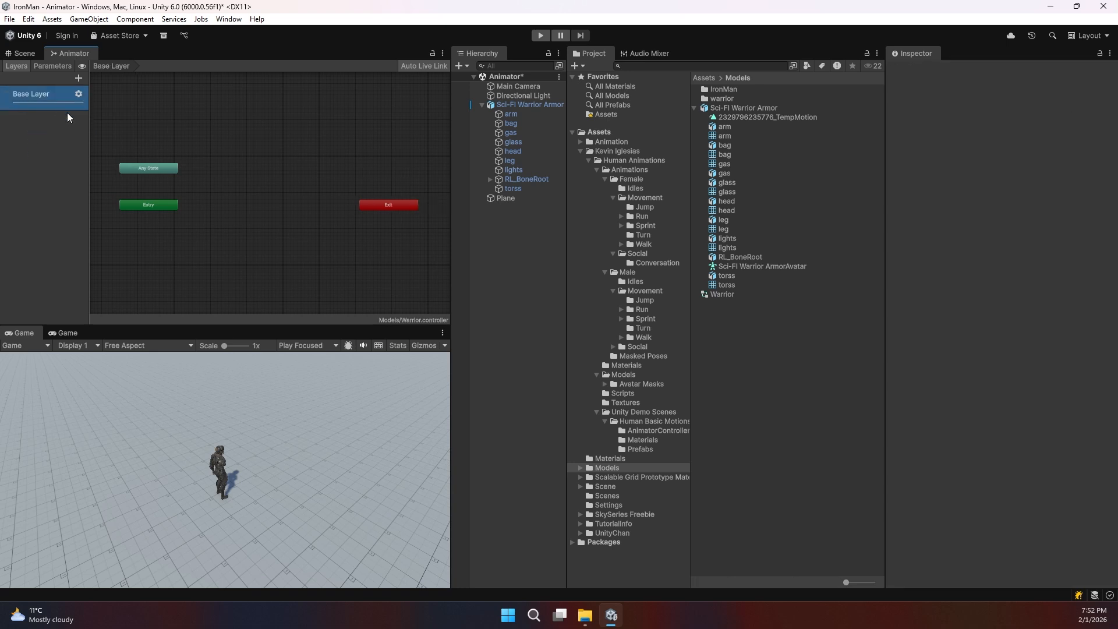
# Step: View the Warrior controller's empty Parameters list and its parameter types without adding one
pyautogui.click(46, 67)
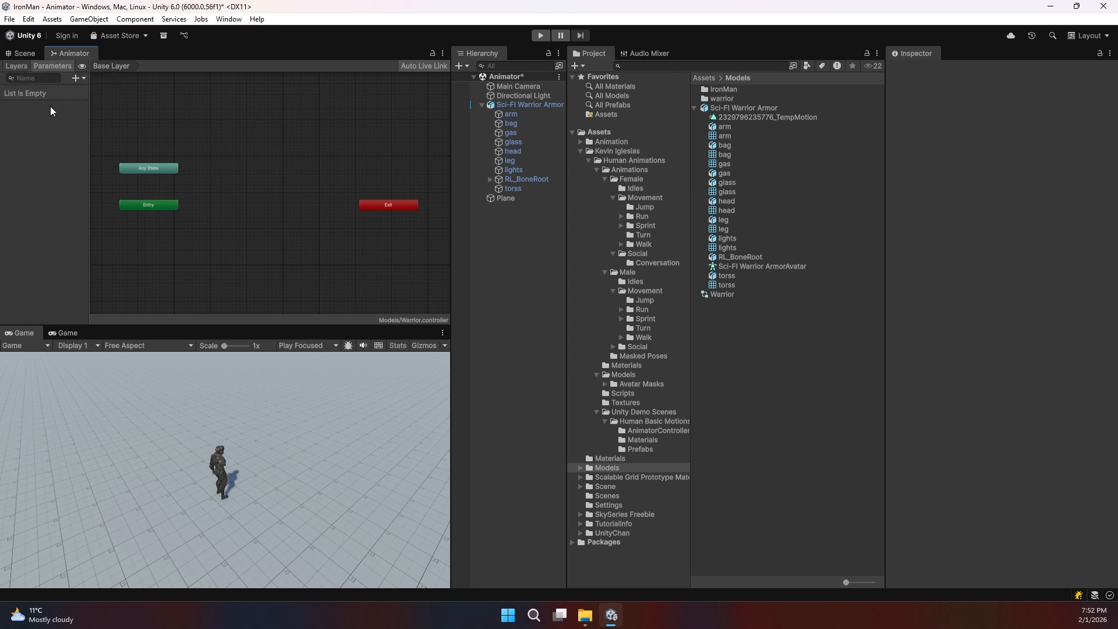
pyautogui.click(77, 79)
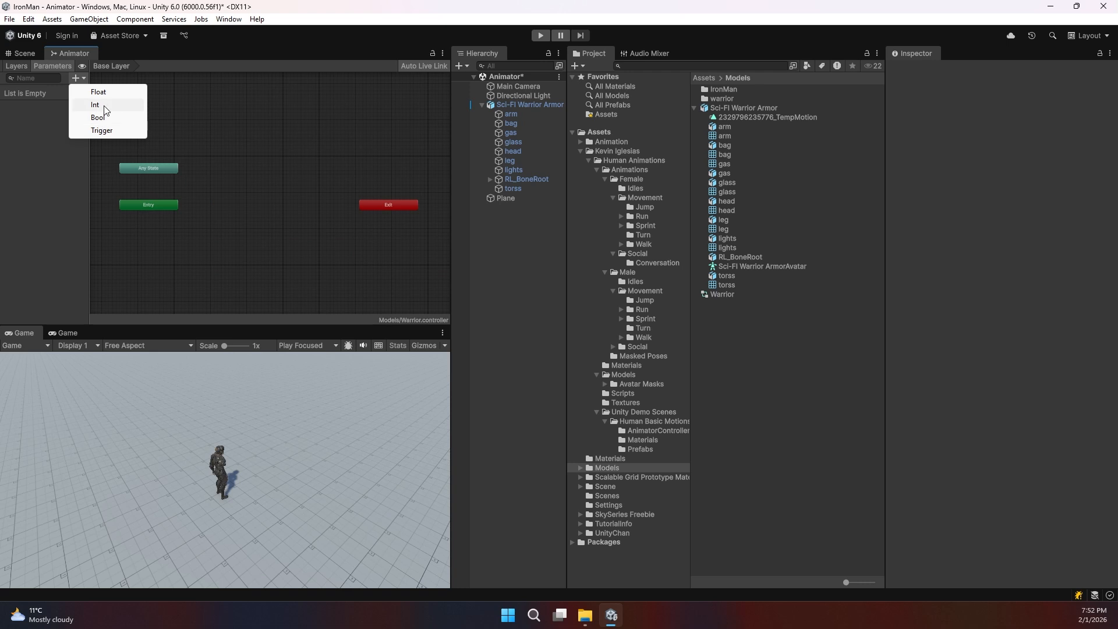
pyautogui.click(218, 185)
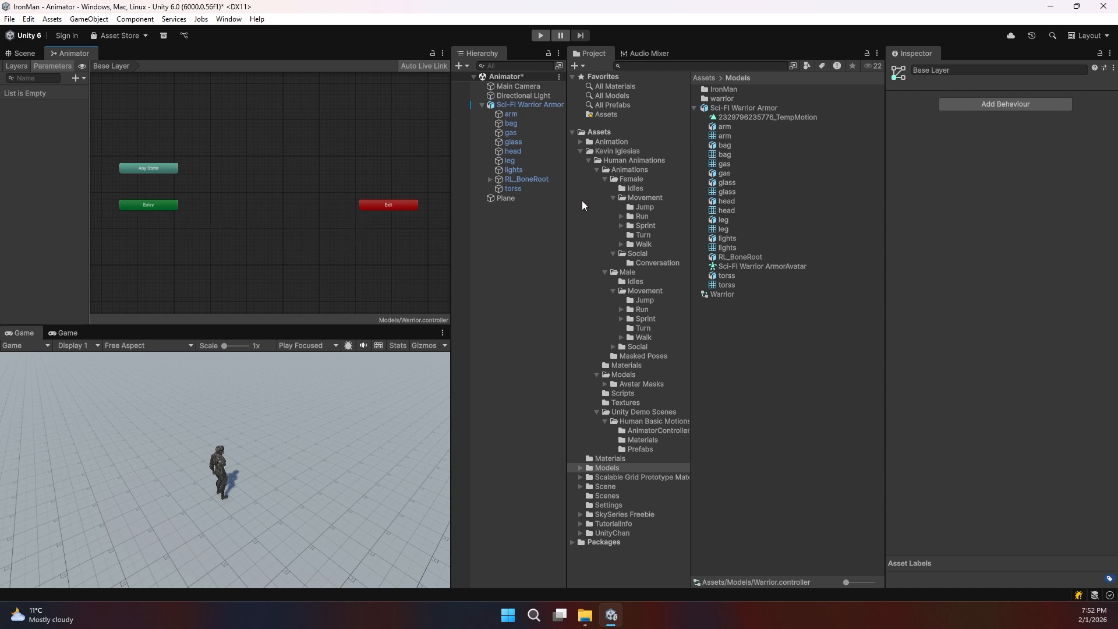
# Step: Drag HumanM@Idle01 from Kevin Iglesias > Human Animations > Animations > Male > Idles into the graph
pyautogui.click(589, 160)
pyautogui.click(605, 152)
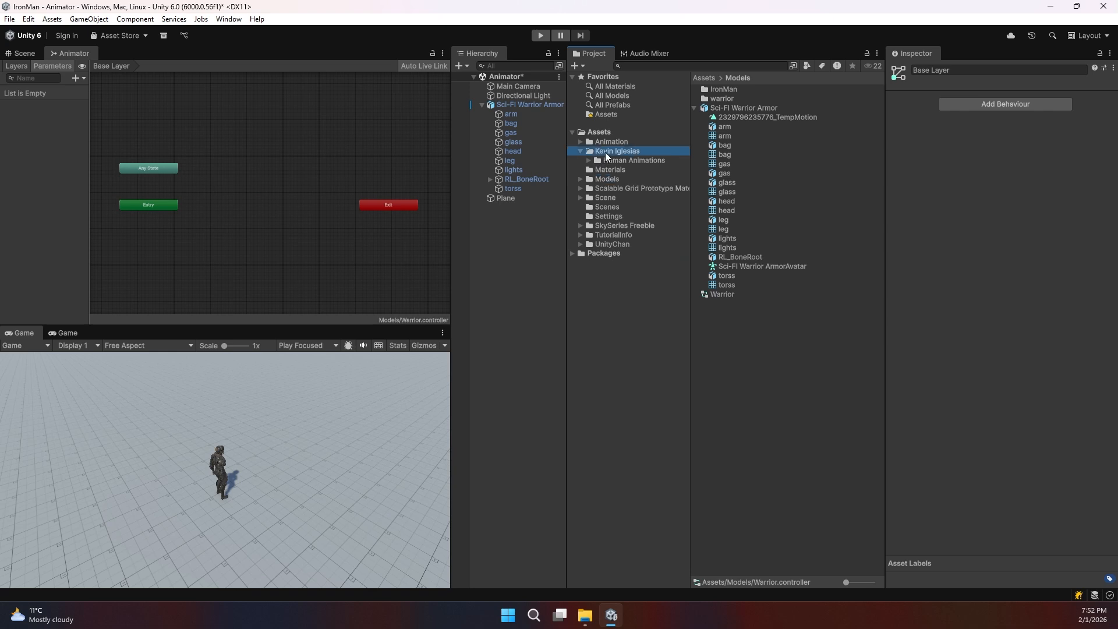
pyautogui.doubleClick(734, 90)
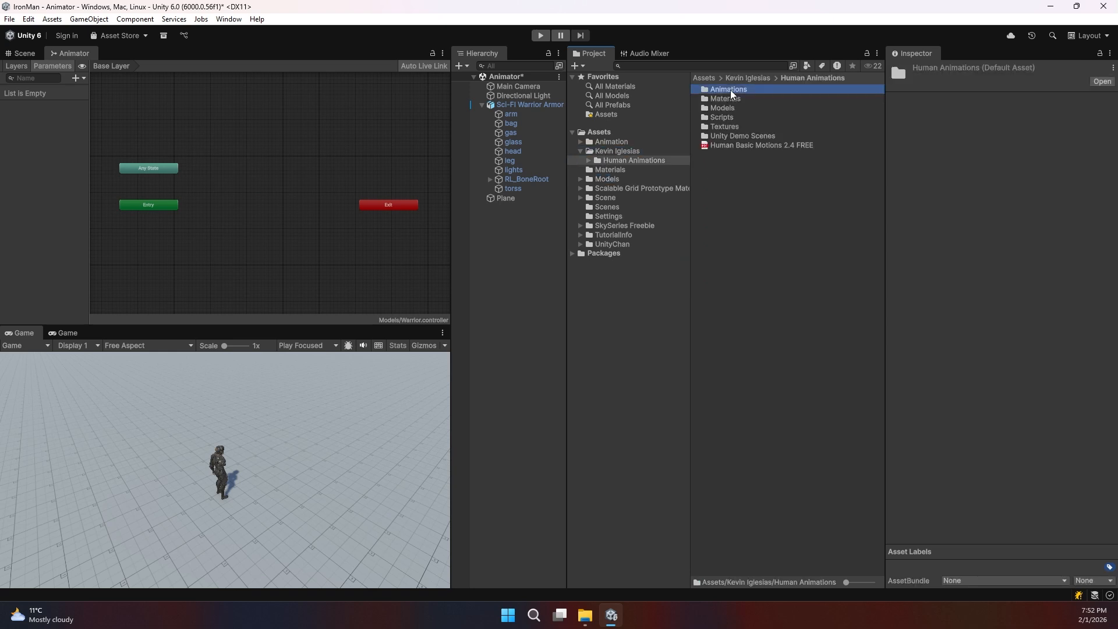
pyautogui.doubleClick(731, 91)
pyautogui.doubleClick(721, 99)
pyautogui.doubleClick(722, 91)
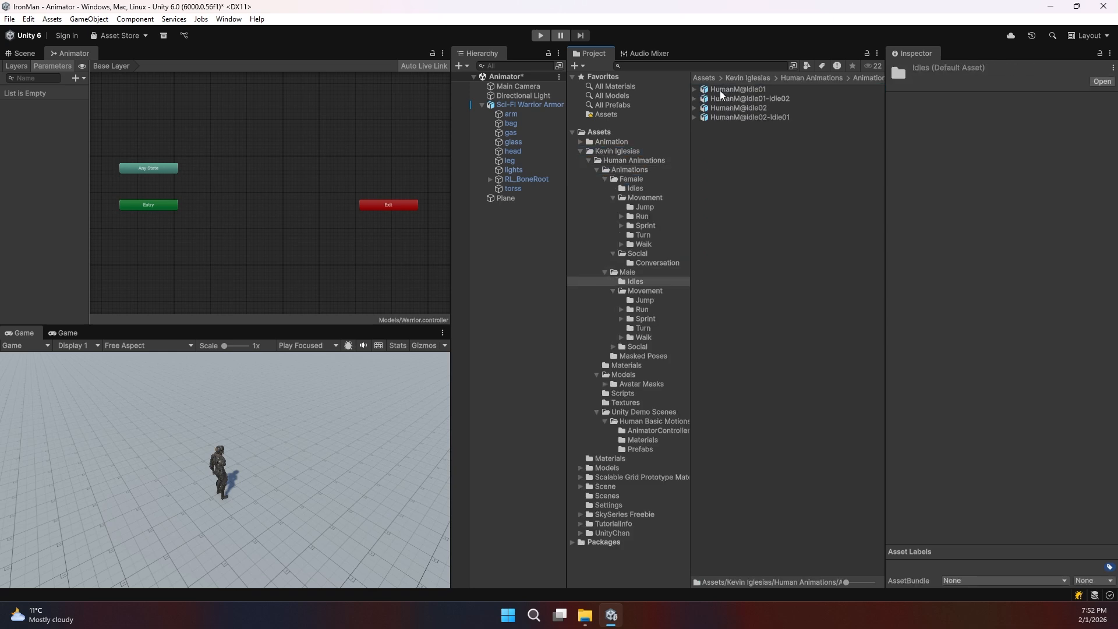
pyautogui.click(740, 92)
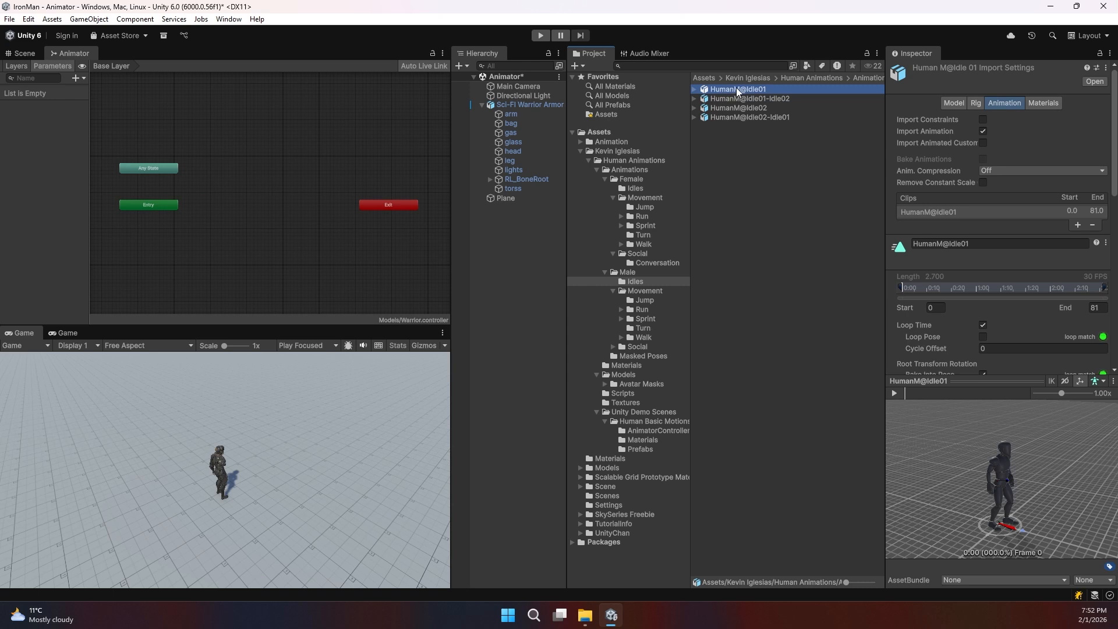
pyautogui.moveTo(741, 89); pyautogui.dragTo(247, 184)
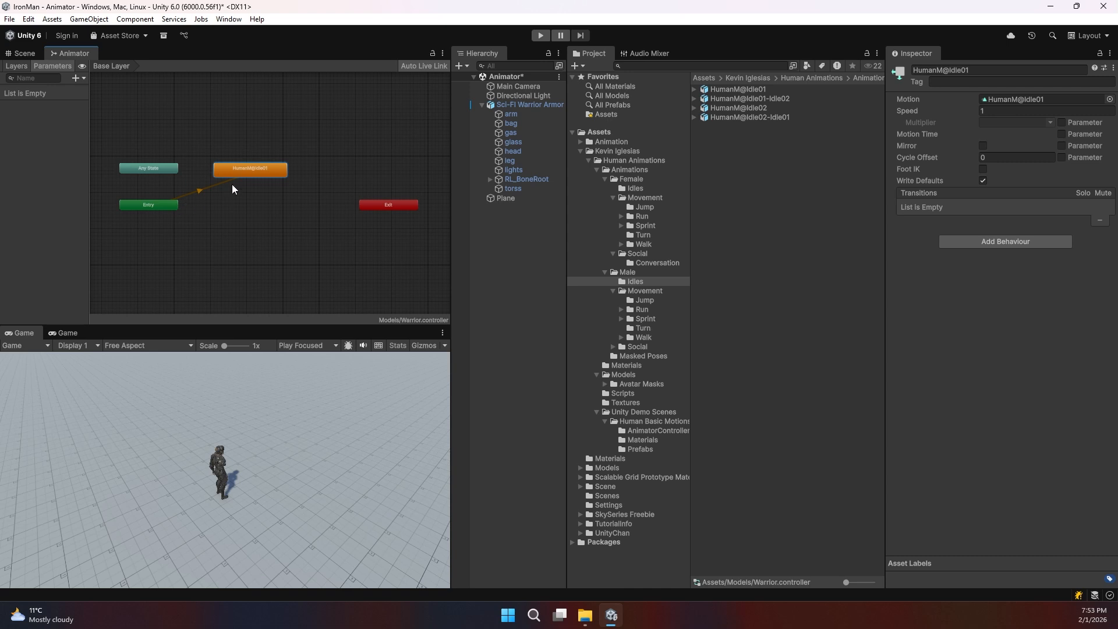
# Step: Add a HumanM@Idle01 to Exit transition and enter Play mode to test the idle
pyautogui.moveTo(249, 172); pyautogui.dragTo(274, 169)
pyautogui.rightClick(274, 169)
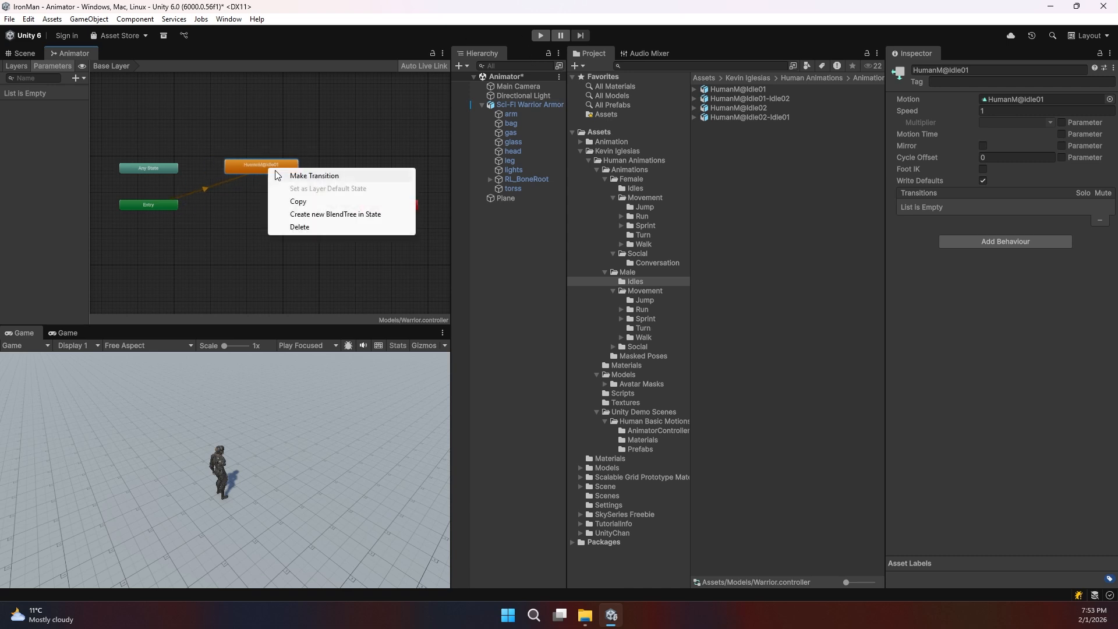
pyautogui.click(279, 176)
pyautogui.click(379, 201)
pyautogui.moveTo(273, 167); pyautogui.dragTo(291, 168)
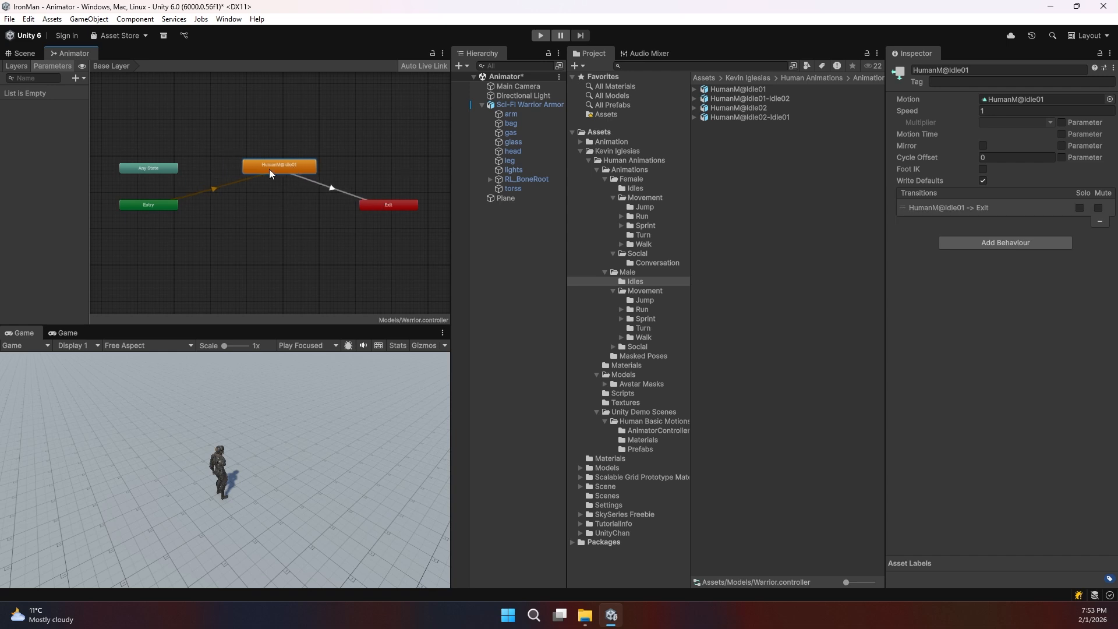
pyautogui.click(539, 36)
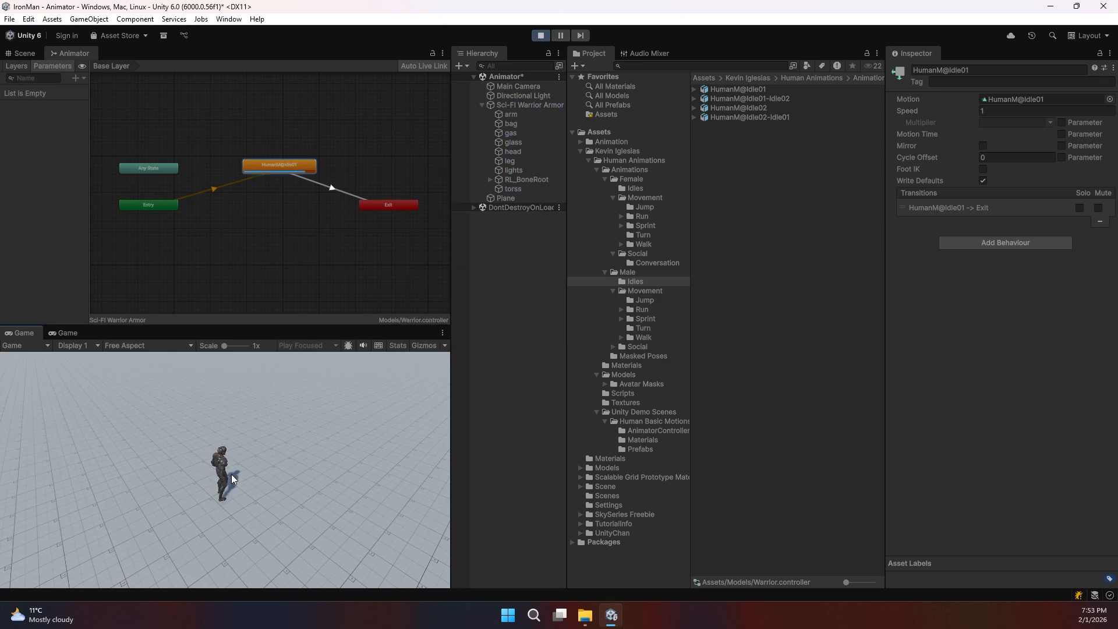
# Step: Orbit the Scene view around the idling warrior, then stop Play mode and move Idle01 left
pyautogui.click(23, 55)
pyautogui.moveTo(180, 166); pyautogui.dragTo(264, 169, button='middle')
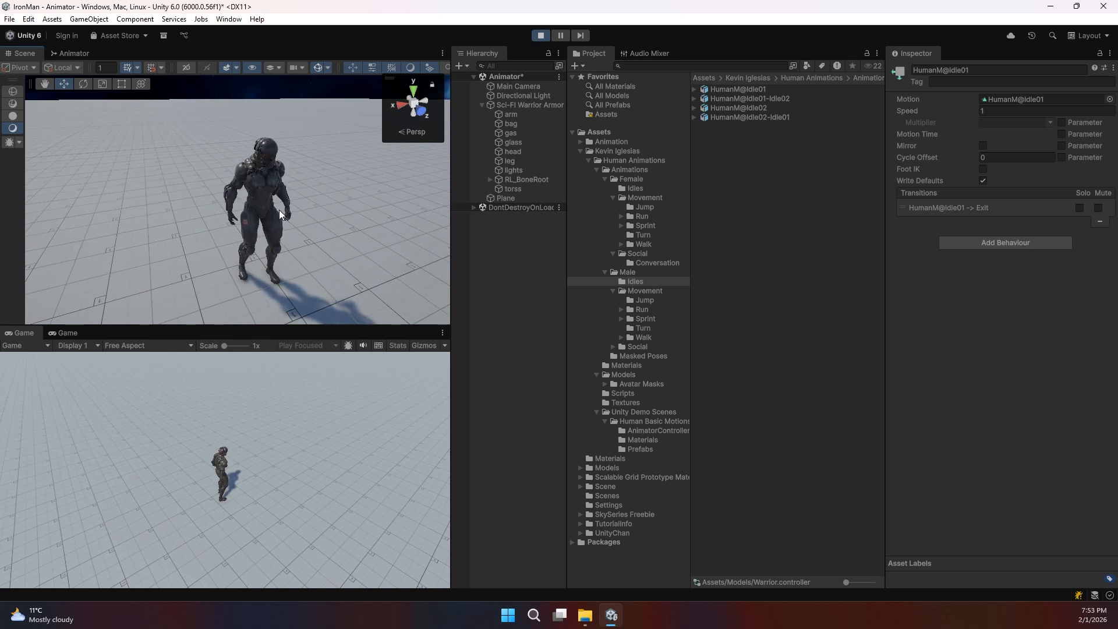
pyautogui.click(73, 53)
pyautogui.click(541, 35)
pyautogui.moveTo(276, 165); pyautogui.dragTo(243, 163)
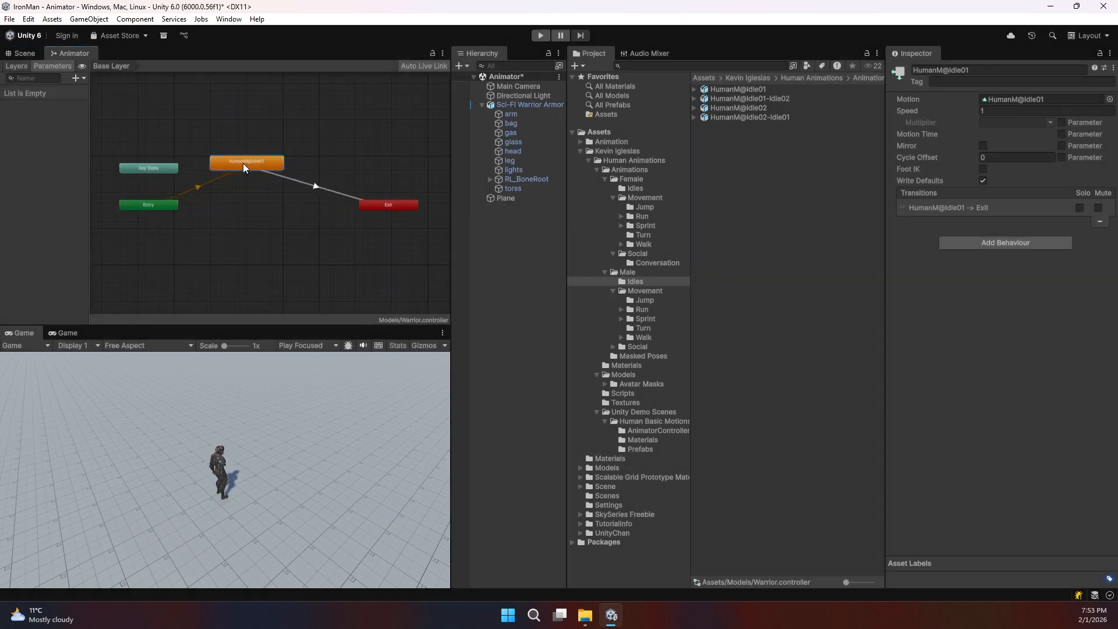
# Step: Drag HumanM@Walk01_Forward from the Male Walk folder into the Warrior graph
pyautogui.click(645, 301)
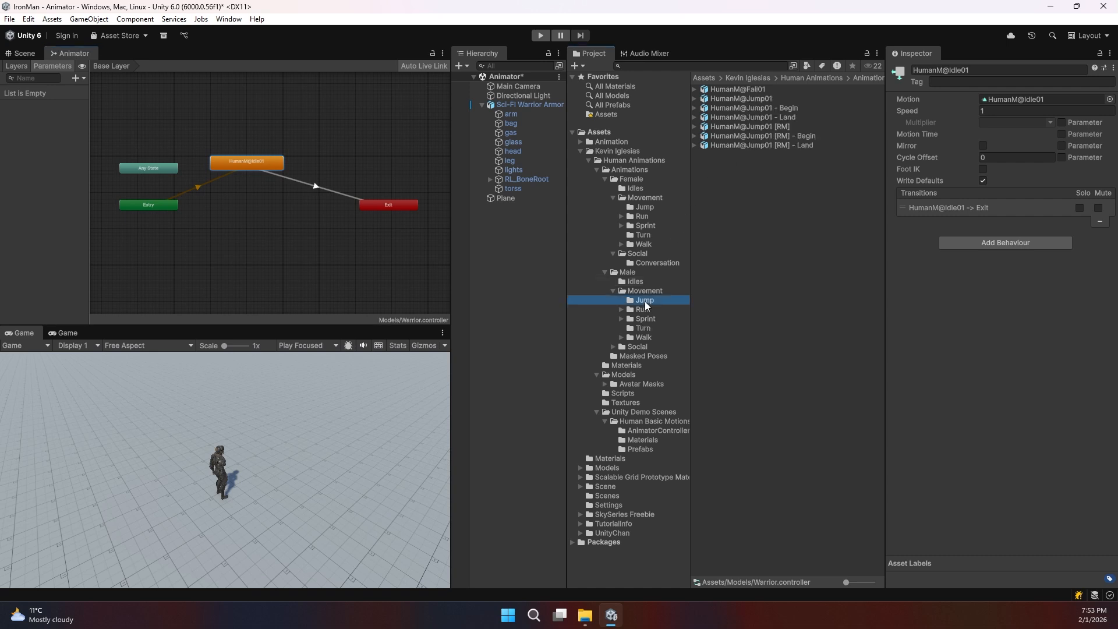
pyautogui.click(642, 337)
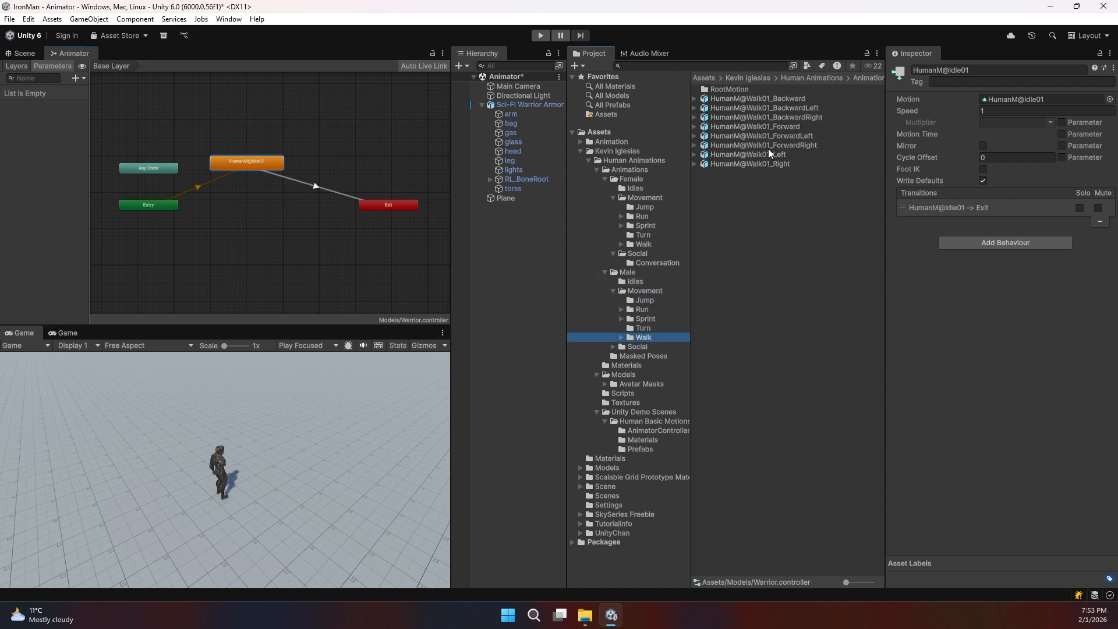
pyautogui.click(785, 126)
pyautogui.moveTo(767, 127); pyautogui.dragTo(236, 224)
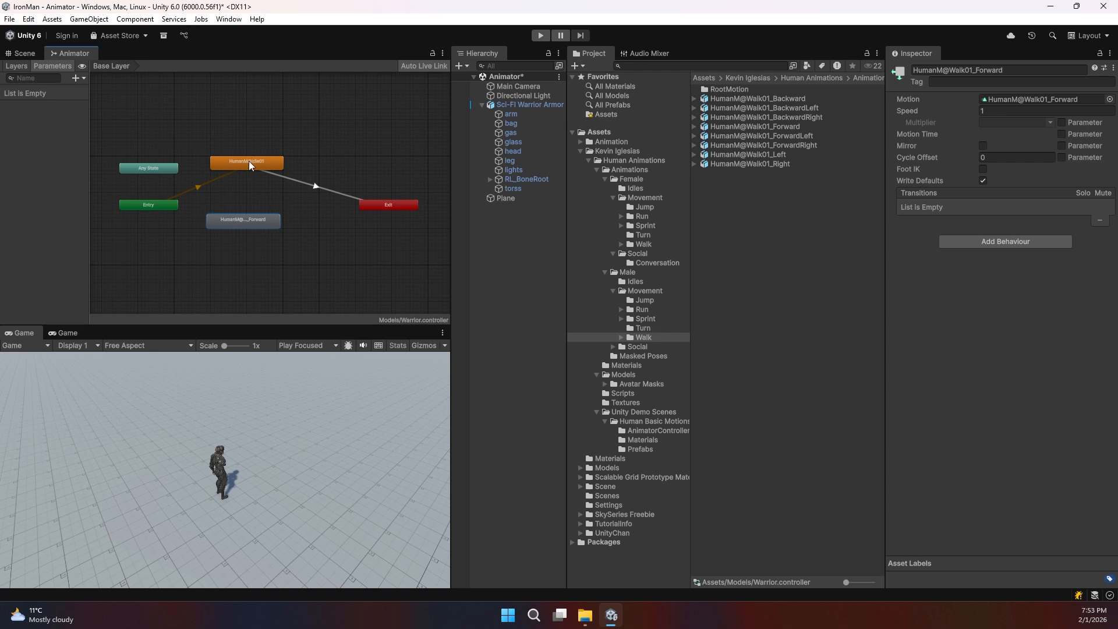
# Step: Replace the Idle01 to Exit transition with one from HumanM@Idle01 to HumanM@Walk01_Forward
pyautogui.click(309, 183)
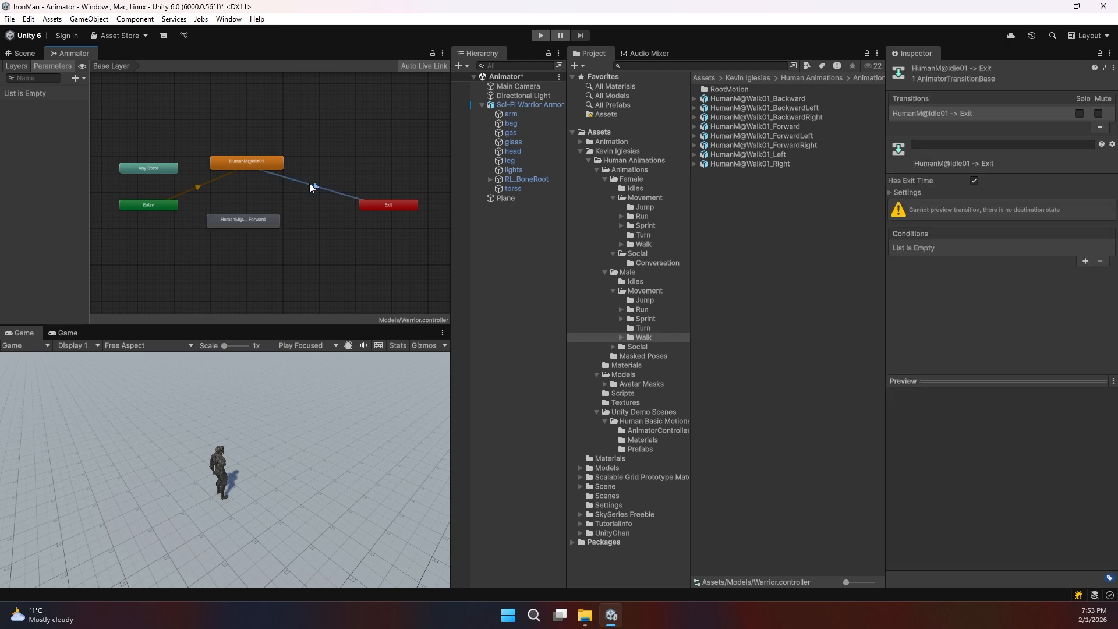
pyautogui.press('Delete')
pyautogui.click(261, 163)
pyautogui.rightClick(261, 163)
pyautogui.click(285, 173)
pyautogui.click(244, 220)
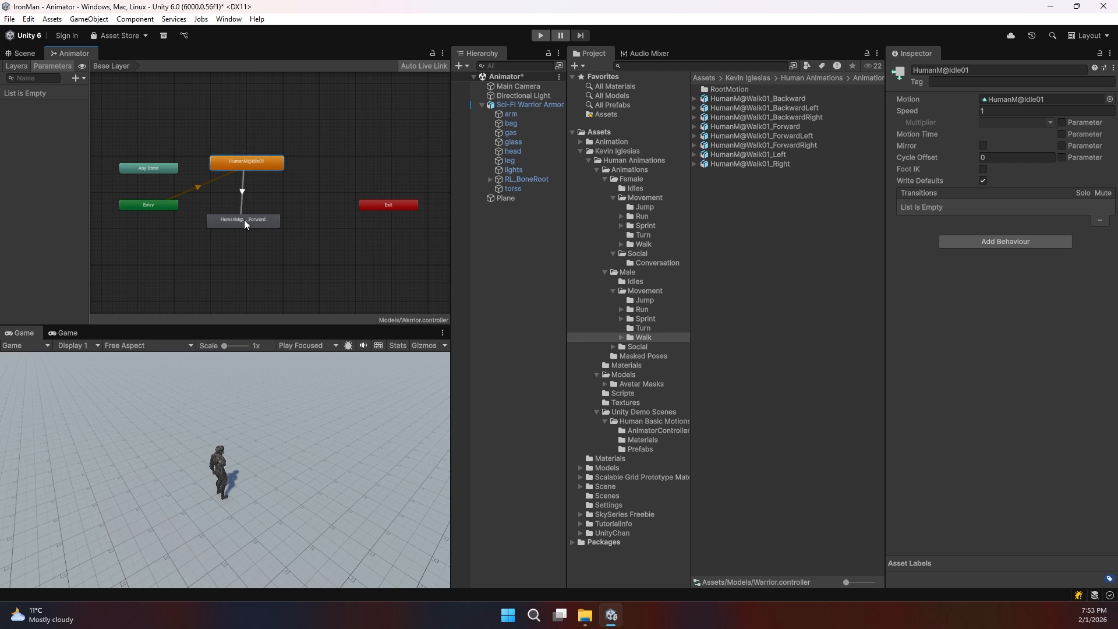
# Step: Add a HumanM@Walk01_Forward to Exit transition and run Play mode to watch the warrior walk
pyautogui.rightClick(258, 224)
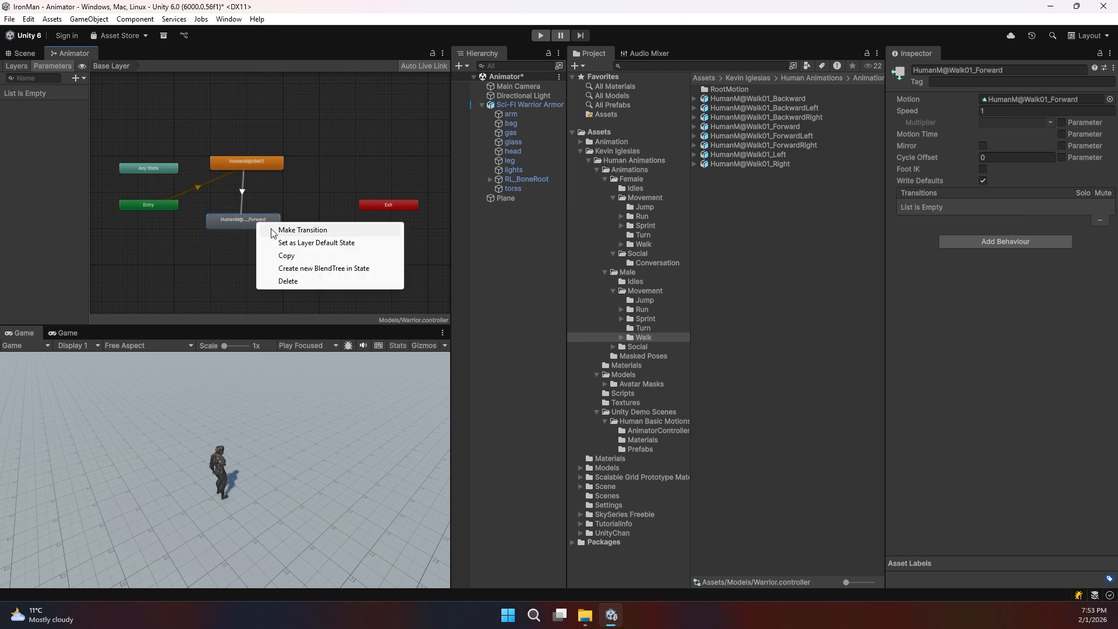
pyautogui.click(272, 229)
pyautogui.click(375, 207)
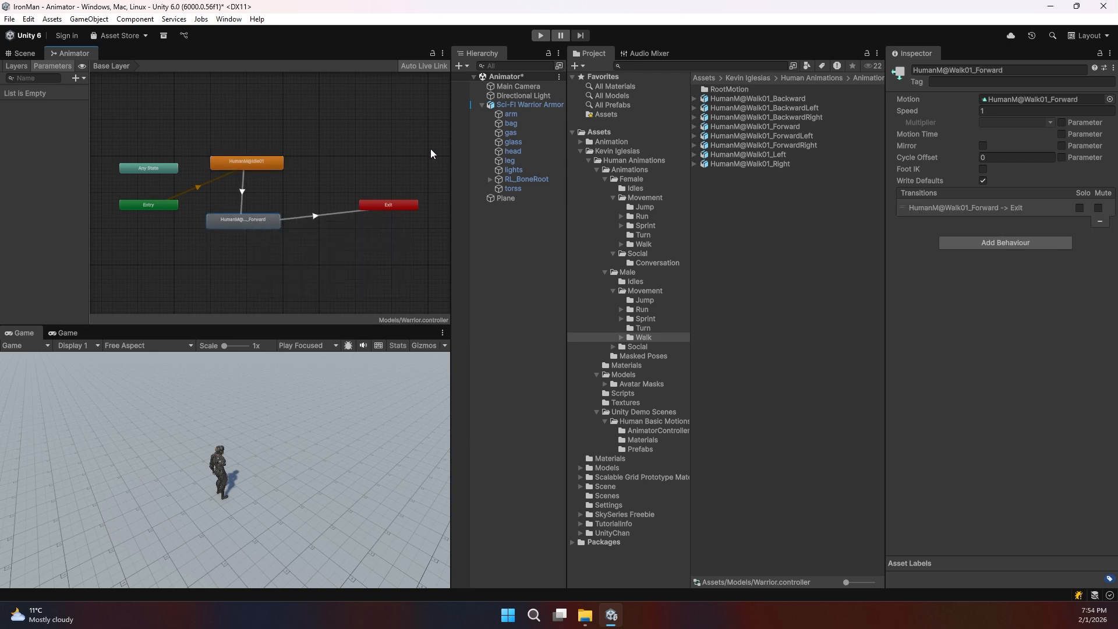
pyautogui.click(547, 35)
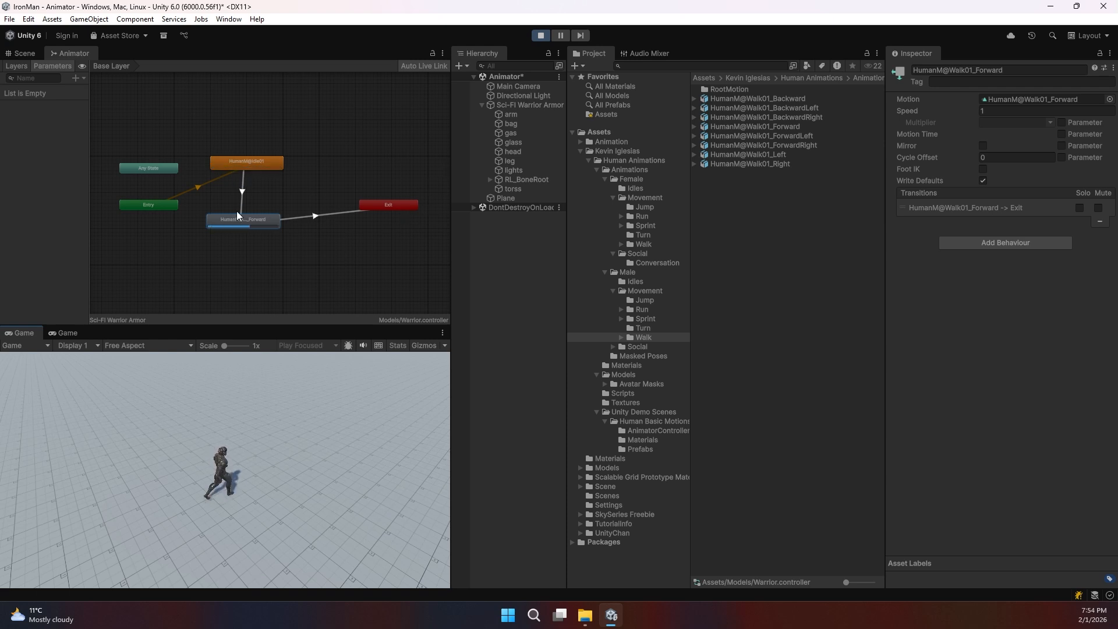
pyautogui.moveTo(256, 224); pyautogui.dragTo(264, 226)
pyautogui.moveTo(262, 167); pyautogui.dragTo(271, 170)
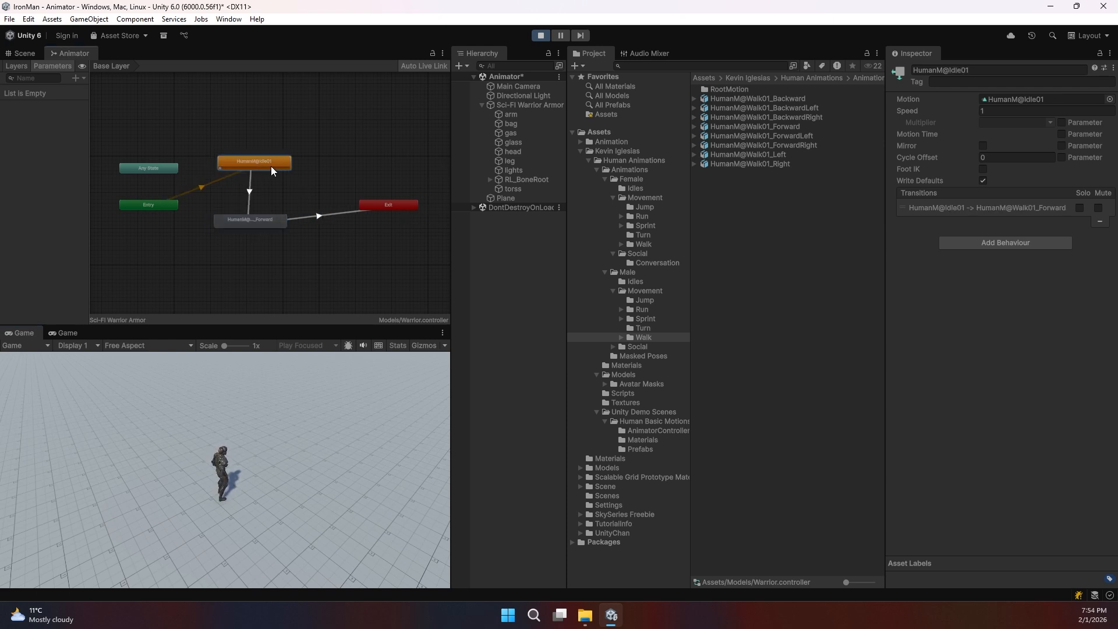